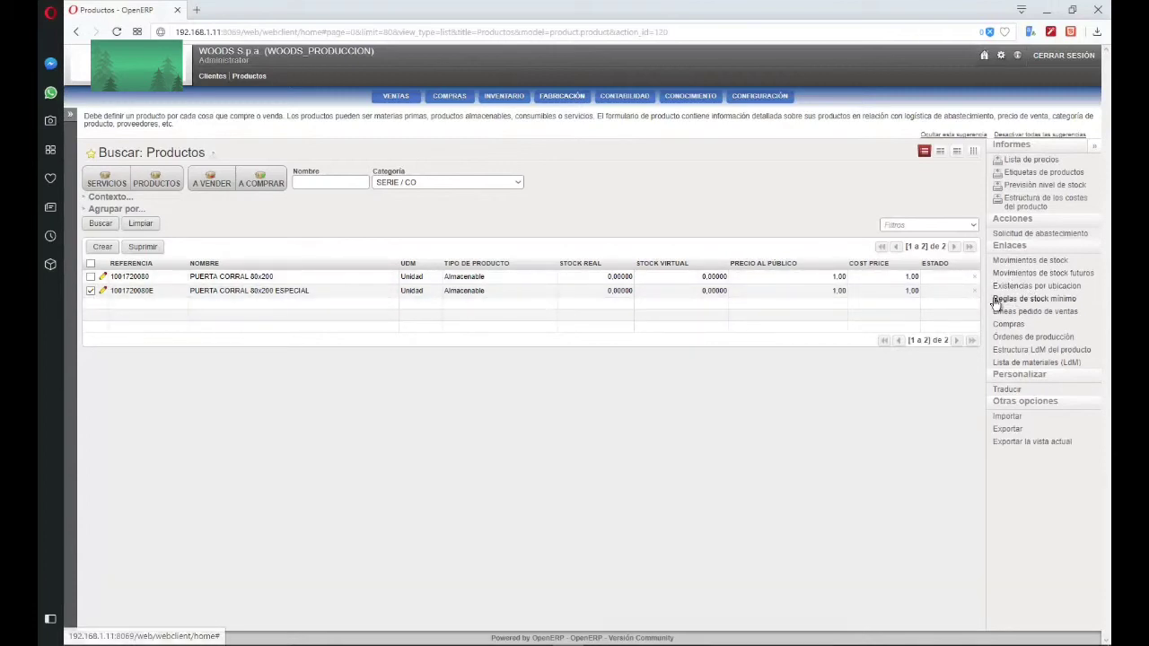
Step: Examine the bill of materials structure of PUERTA CORRAL 80x200 ESPECIAL, expanding all its semi-finished components down to their raw materials
left_click(1031, 350)
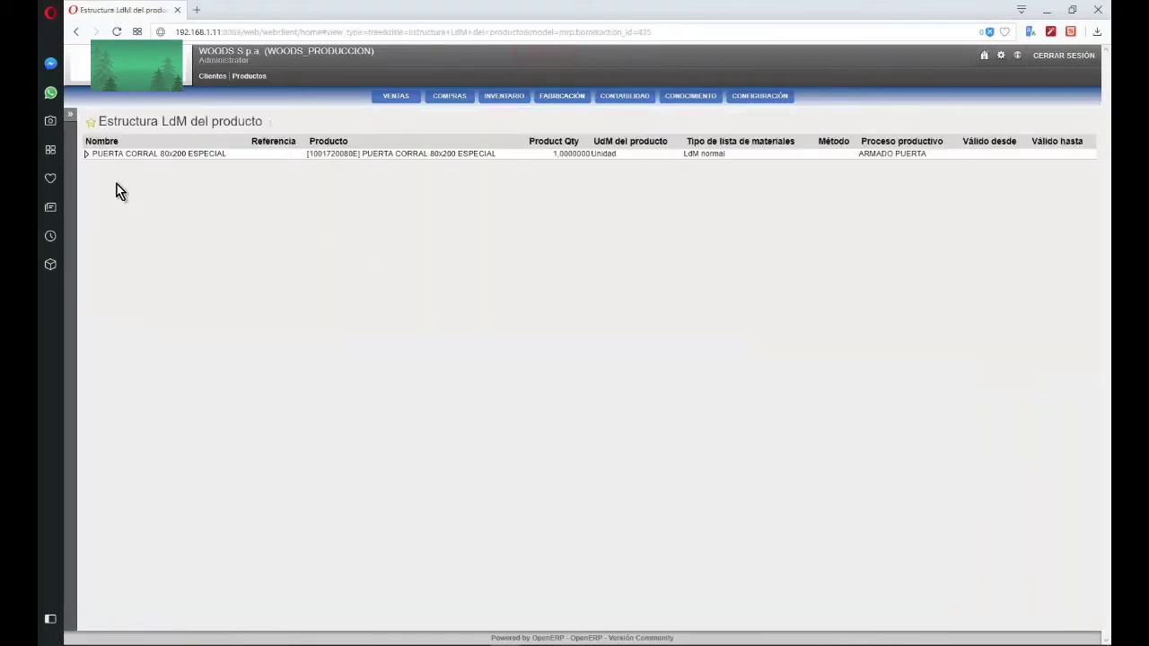
left_click(86, 155)
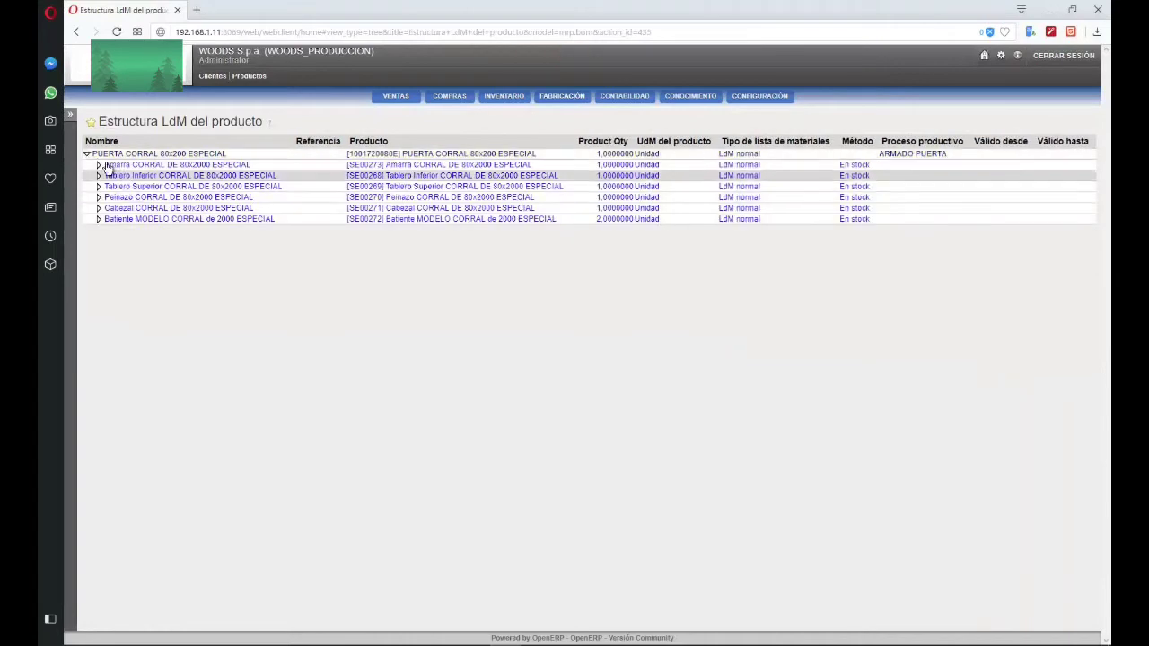
left_click(98, 165)
left_click(99, 186)
left_click(100, 208)
left_click(98, 229)
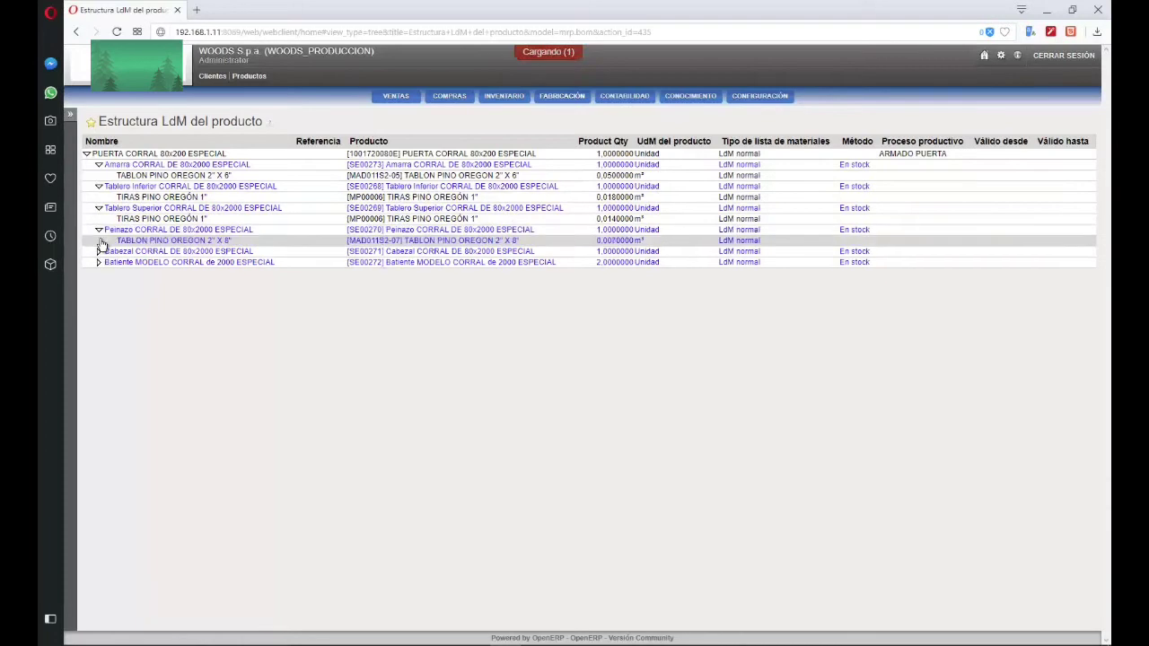
left_click(98, 252)
left_click(99, 273)
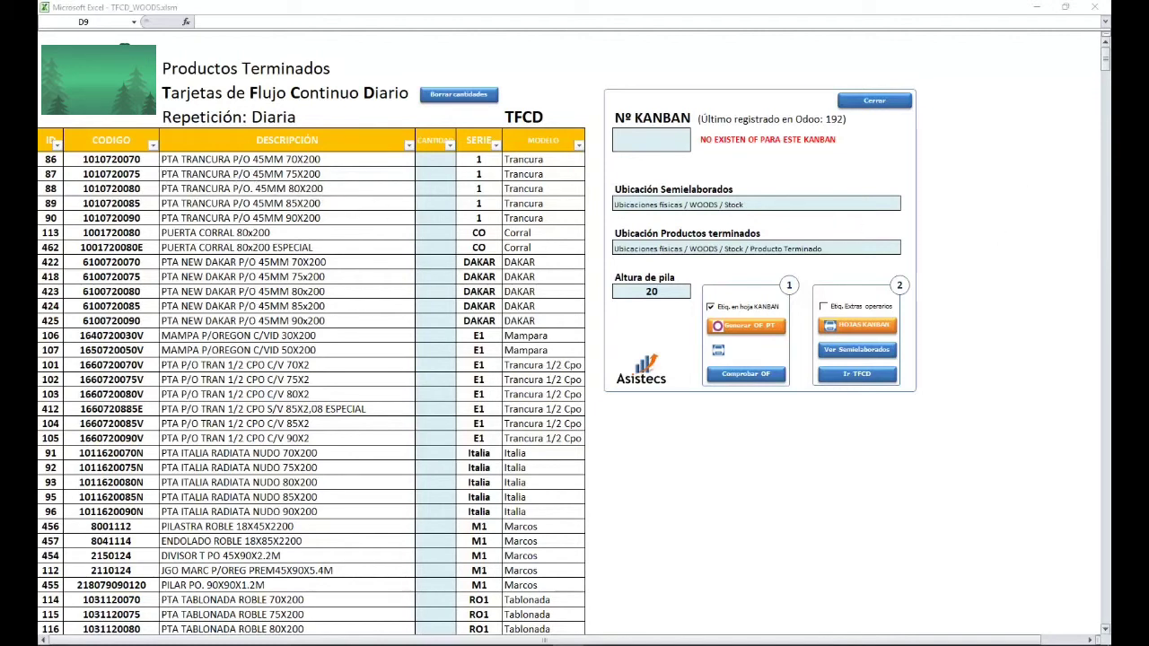
Step: Switch to the TFCD_WOODS.xlsm workbook in Excel and set the quantity for PUERTA CORRAL 80x200 ESPECIAL to 100
left_click(1105, 61)
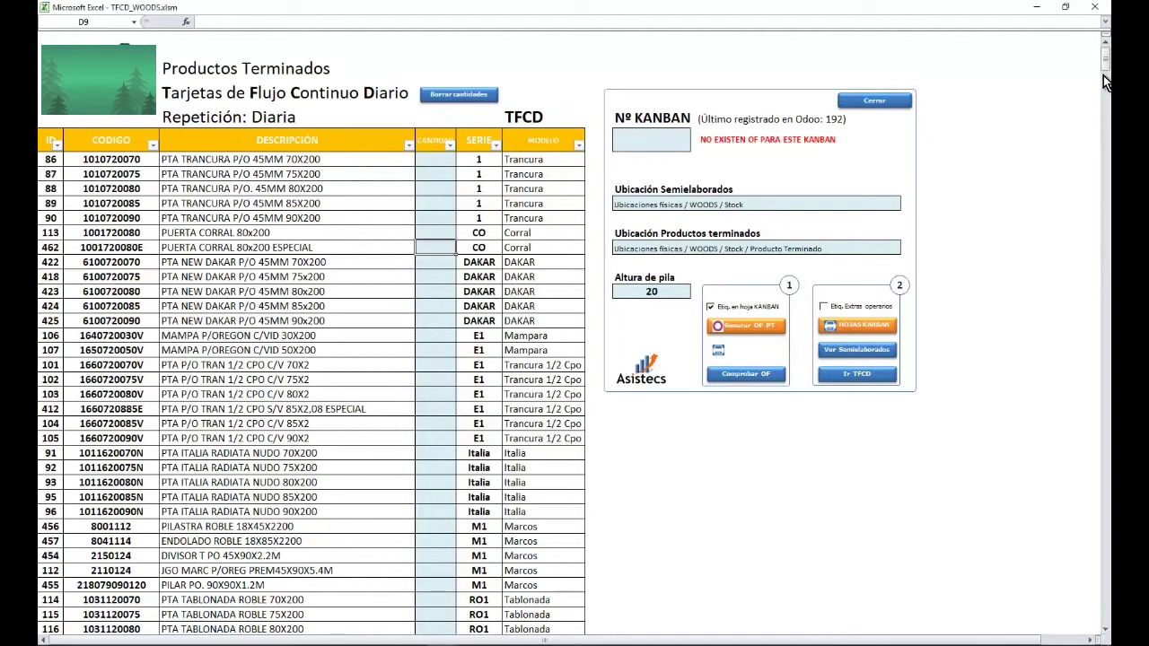
mouse_move(1106, 71)
left_mouse_down()
mouse_move(1107, 95)
mouse_move(1105, 64)
left_mouse_up()
left_click(201, 247)
left_click_drag(52, 247, 436, 246)
left_click(435, 246)
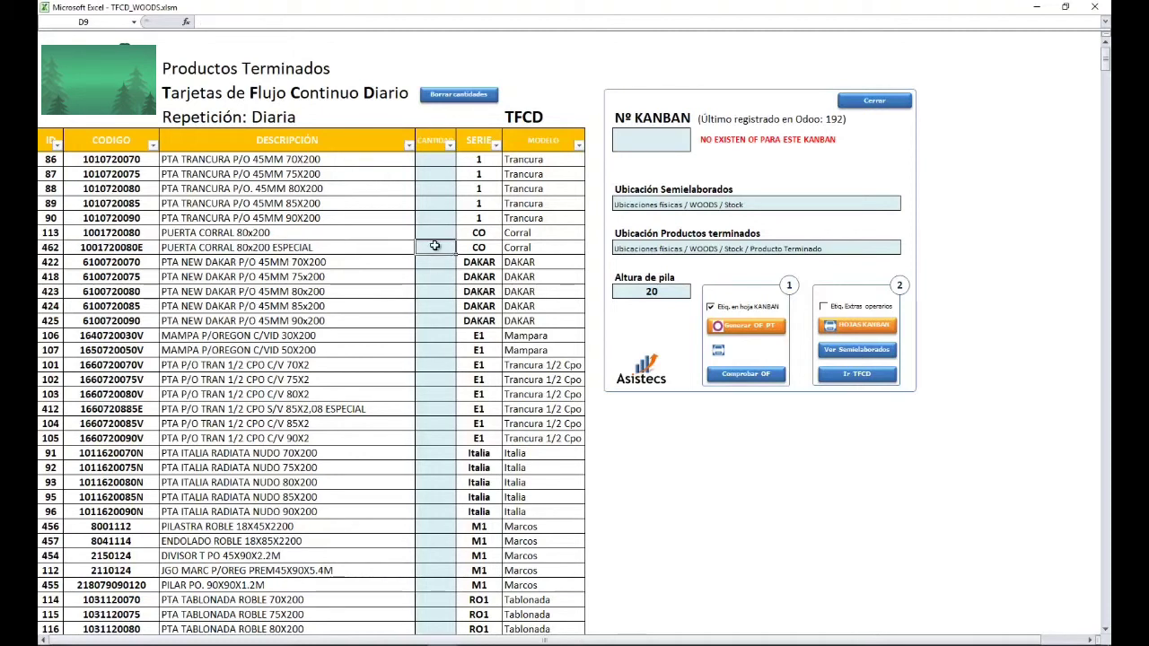
double_click(431, 246)
type("100")
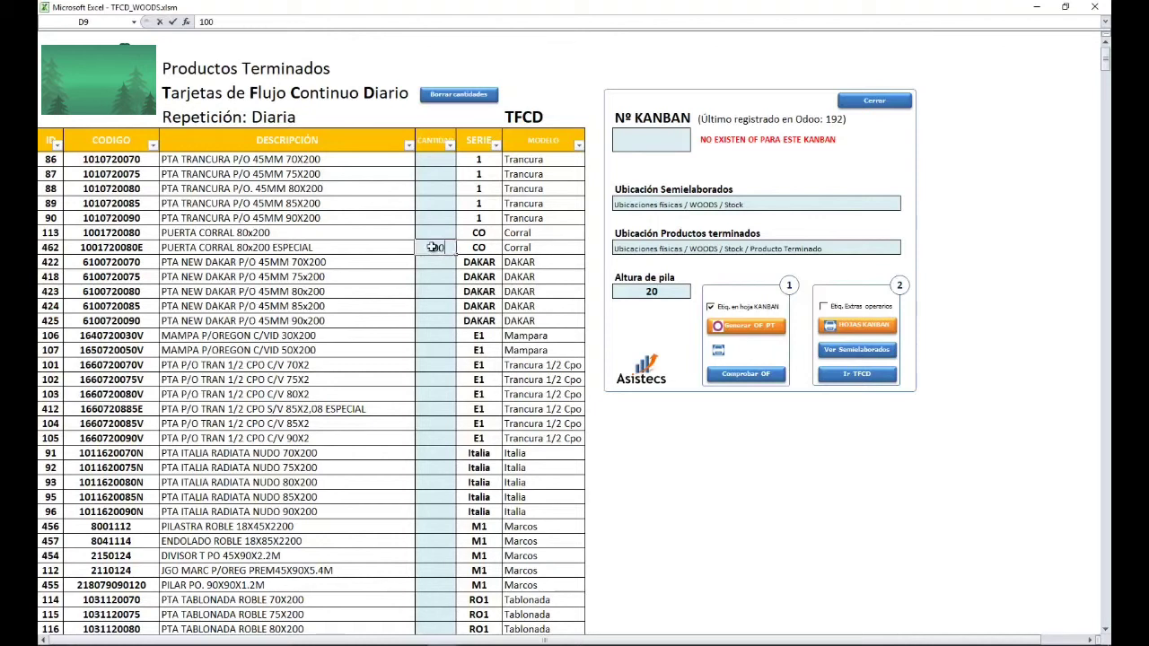
left_click(542, 247)
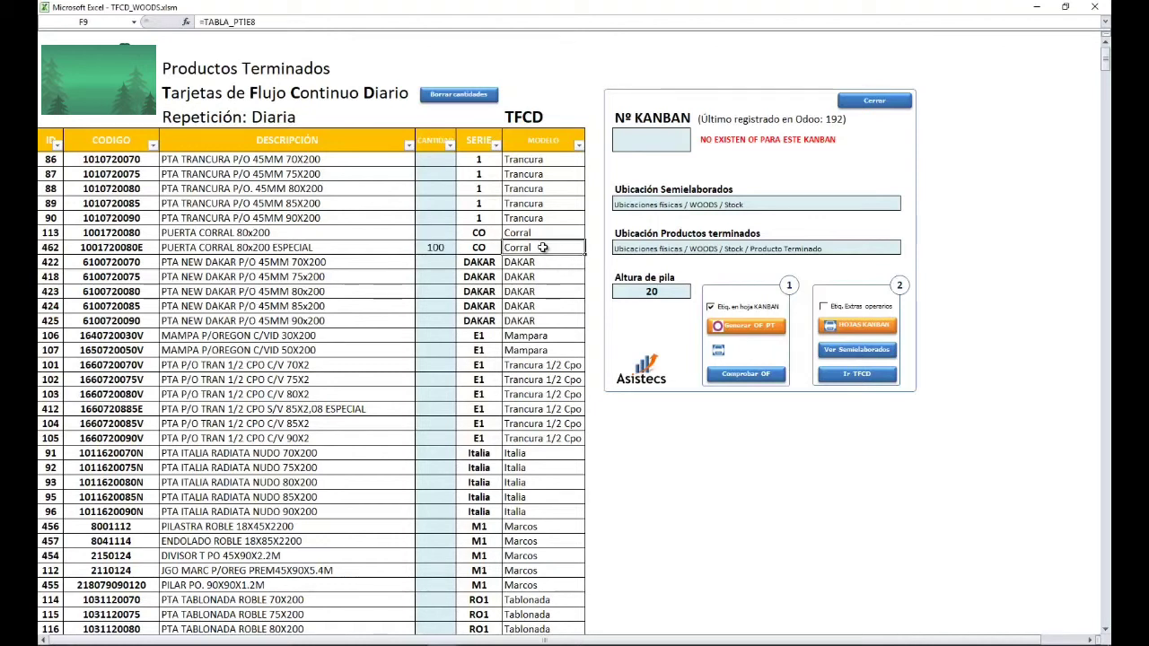
Step: Set the Kanban number to 193 for the finished products
left_click(664, 139)
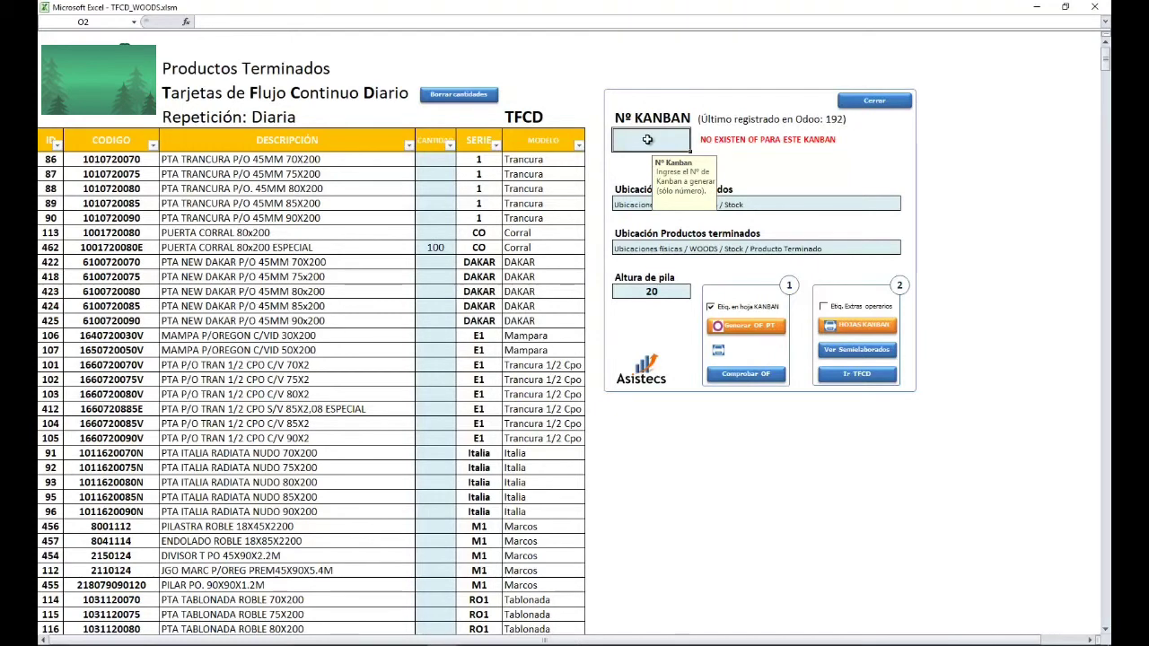
type("193")
left_click(727, 158)
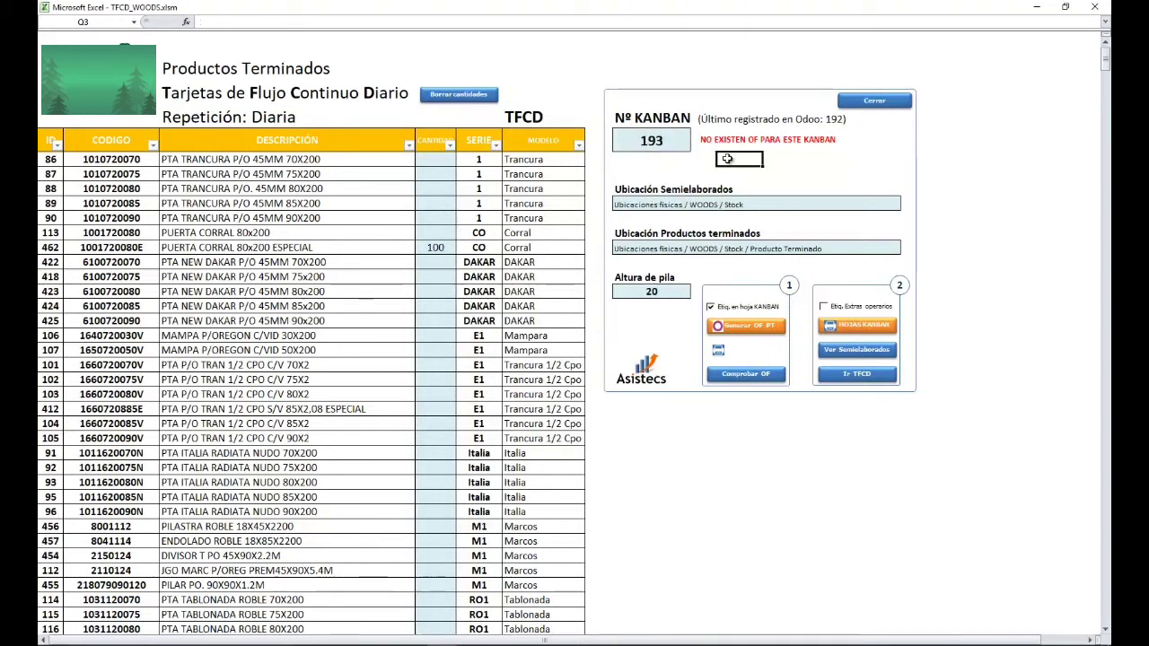
left_click(664, 145)
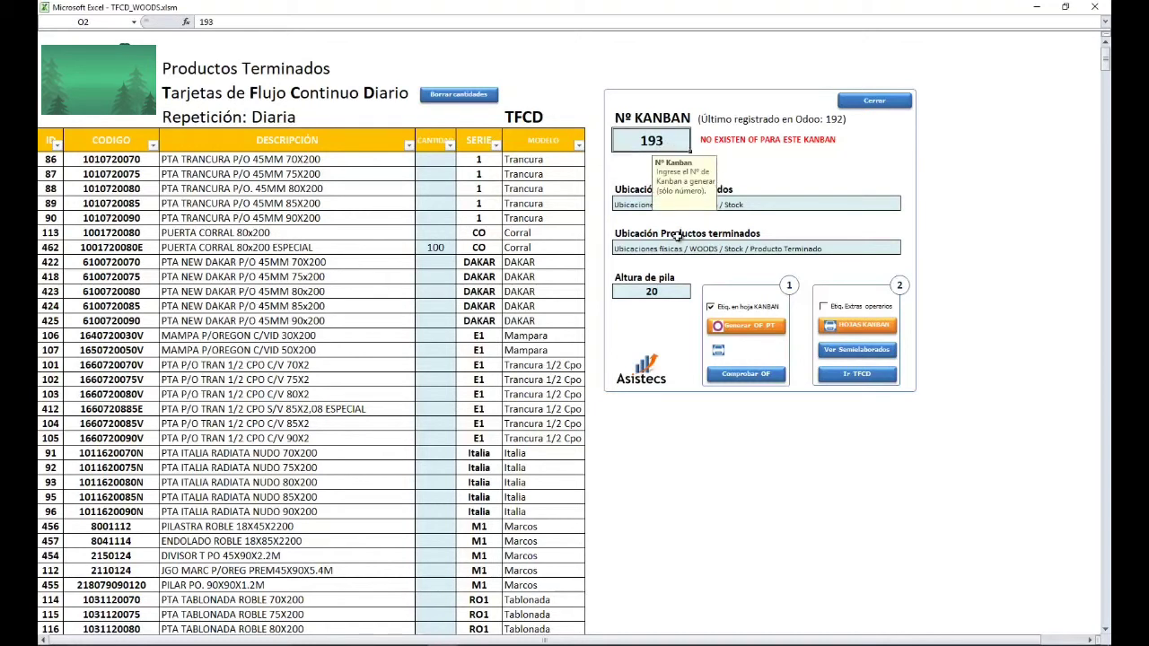
left_click(638, 292)
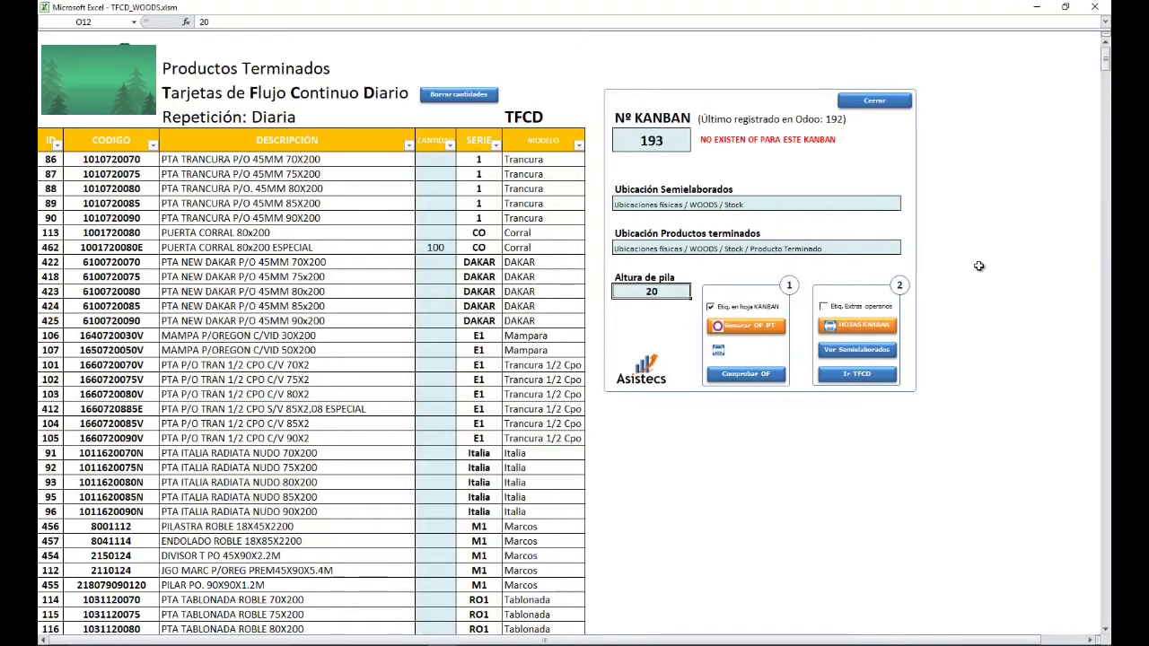
Step: Generate the finished-product manufacturing order in Odoo and produce its Kanban sheets
left_click(759, 329)
left_click(656, 374)
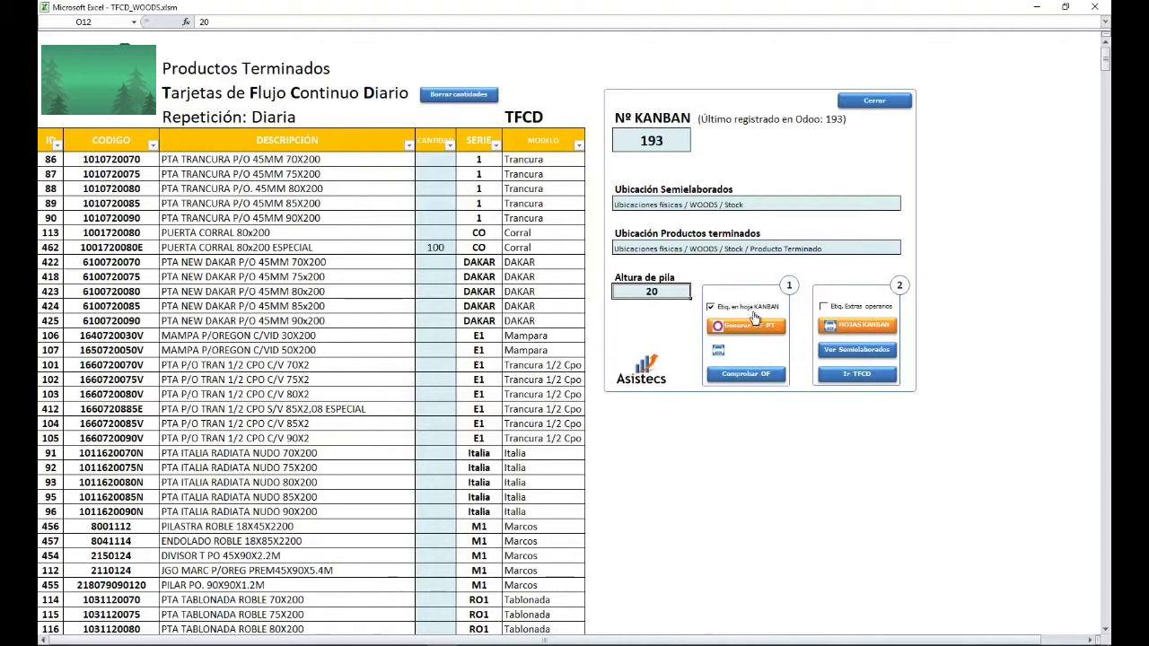
left_click(885, 327)
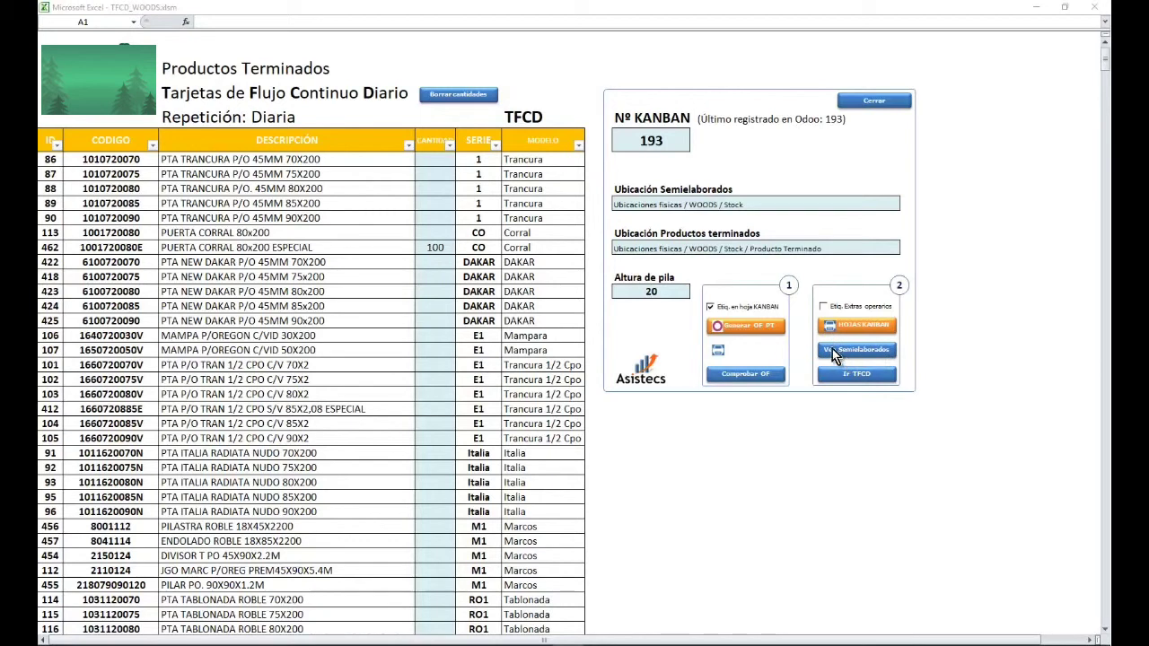
Step: Show the semi-finished products list and highlight the Amarra and Batientes rows for review
left_click(867, 353)
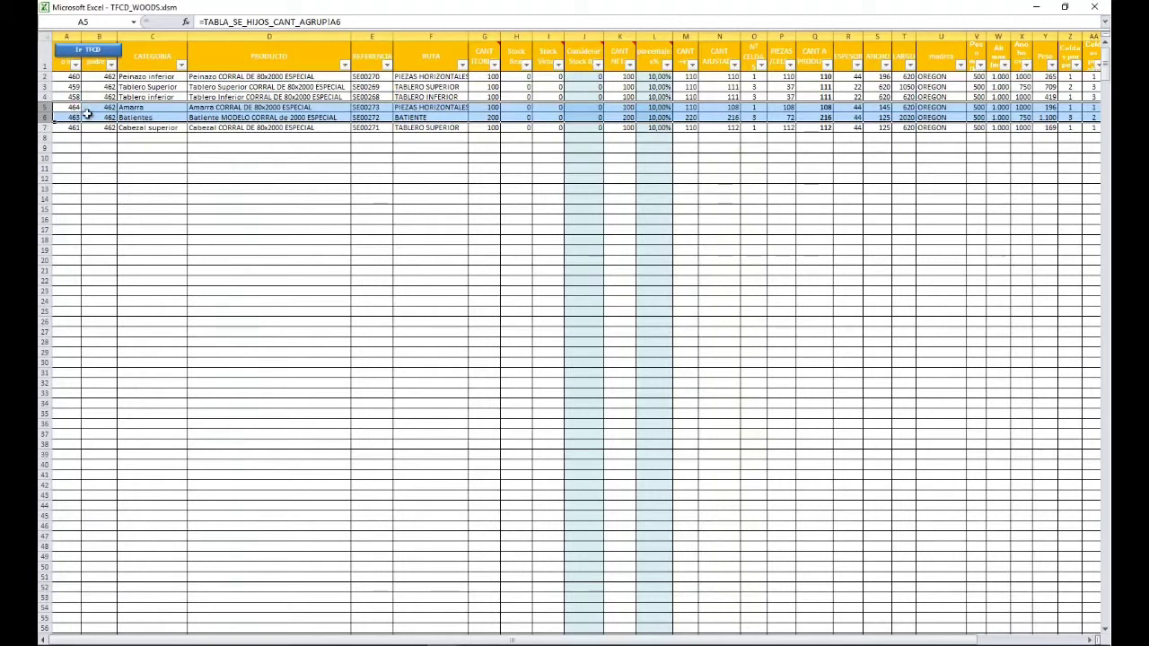
left_click_drag(46, 108, 46, 118)
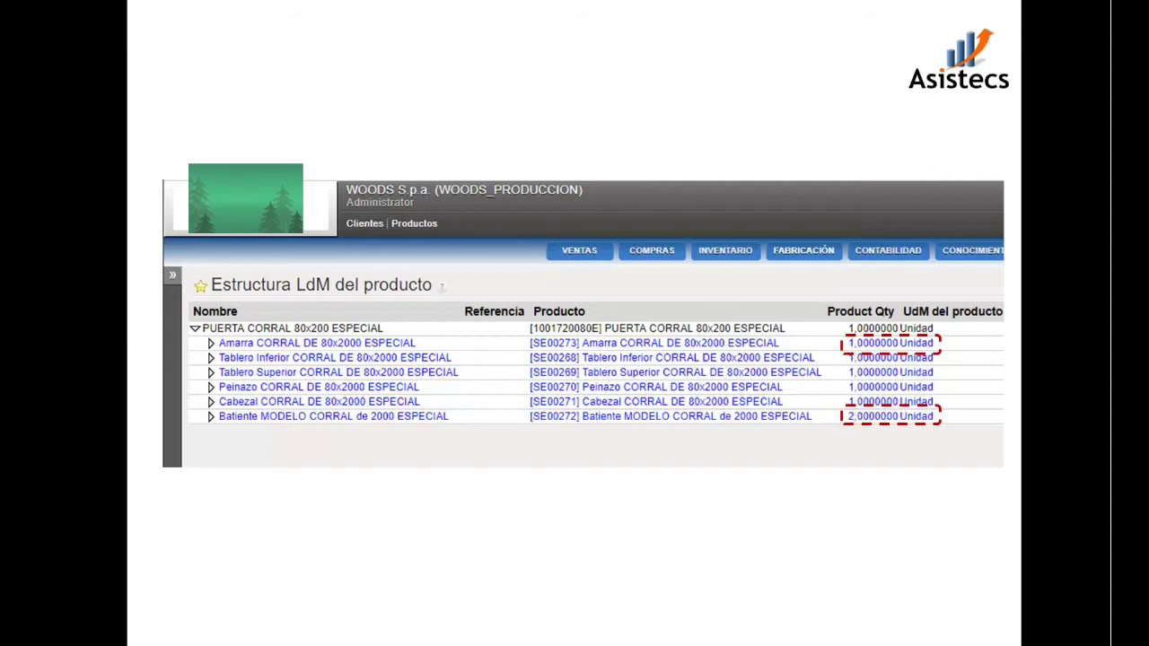
key("Right")
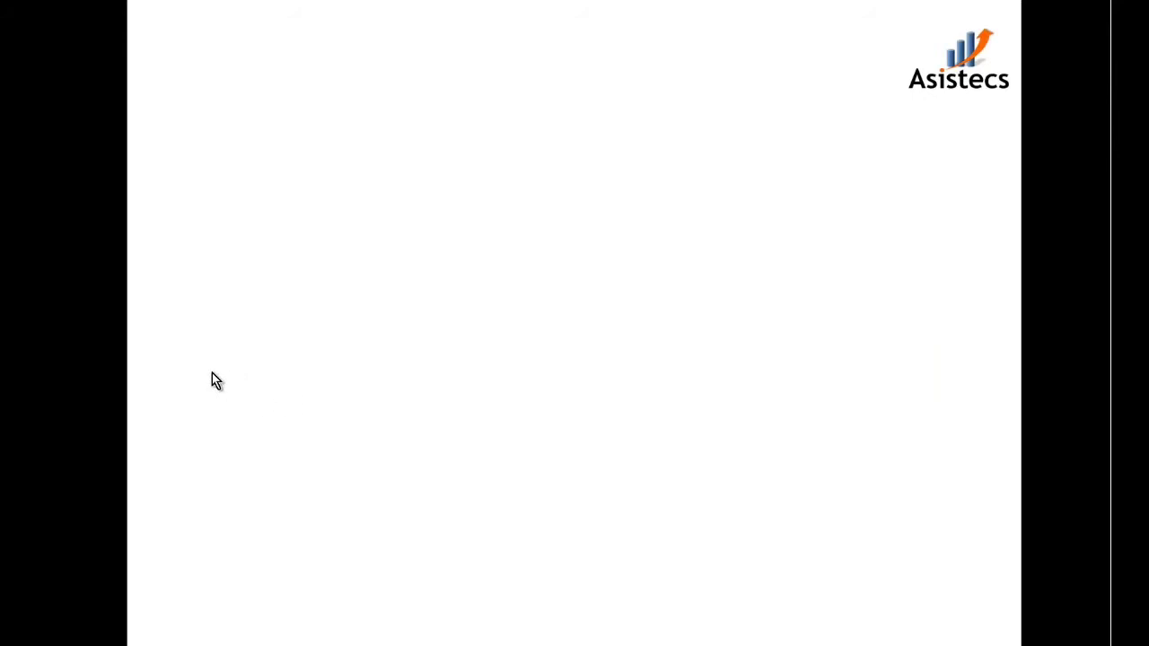
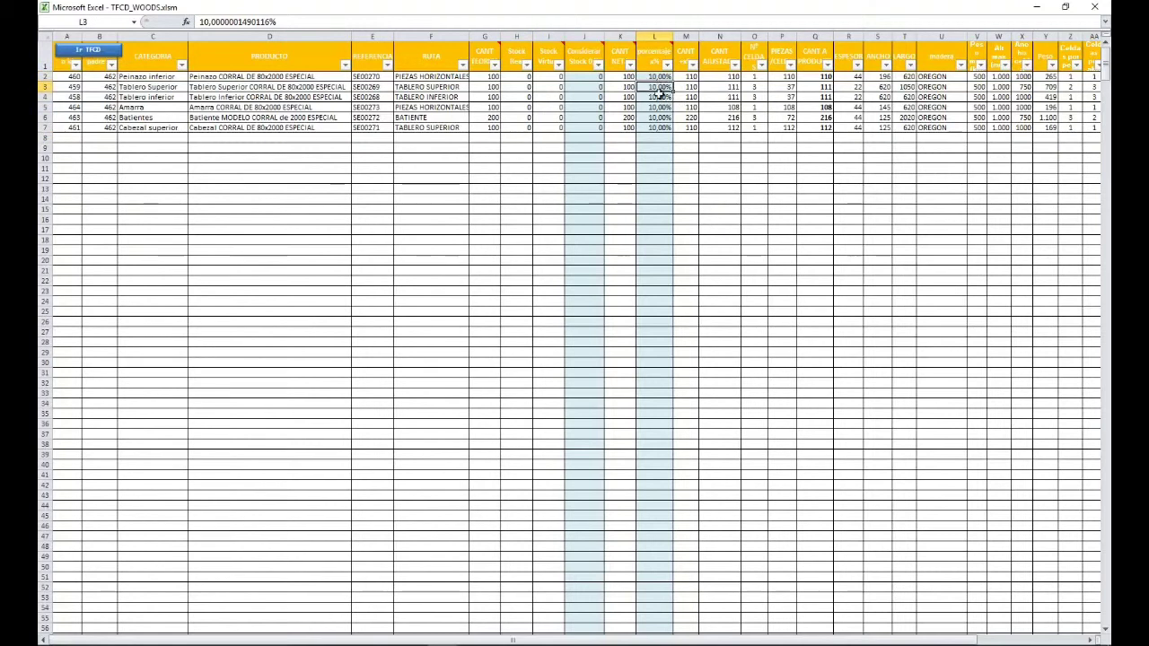
Step: Examine the extra percentage assigned to each semi-finished product of the special Corral door
left_click(660, 107)
left_click(662, 127)
left_click(662, 117)
left_click(662, 106)
left_click(660, 86)
left_click(658, 77)
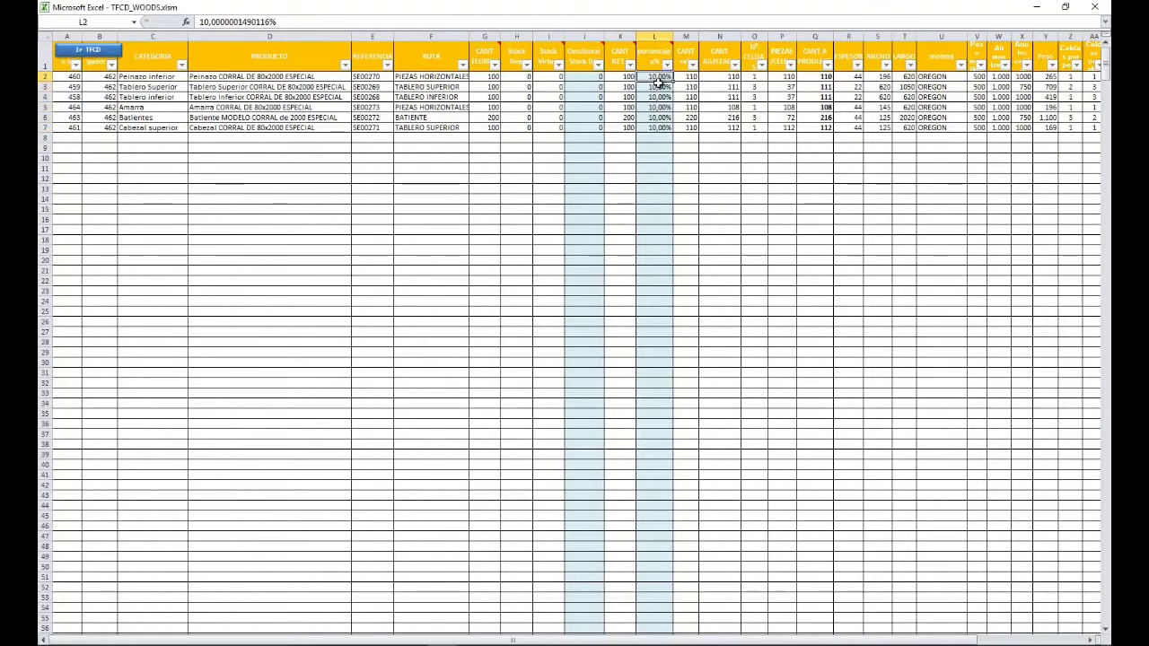
left_click(661, 107)
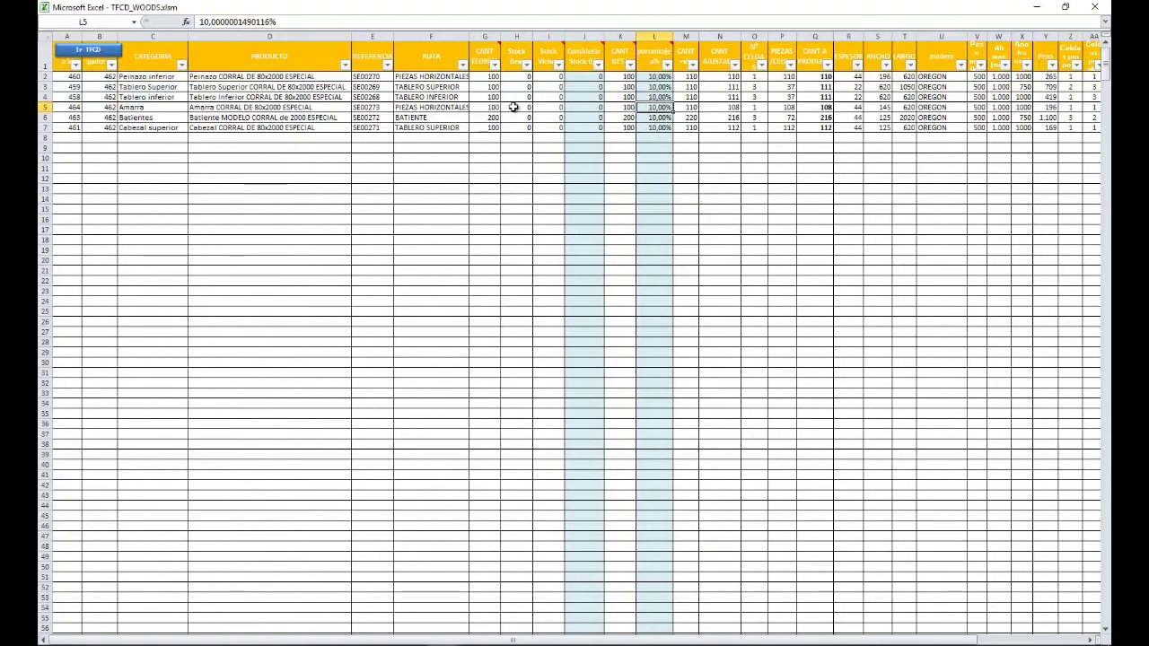
Step: Review the real and virtual stock, stock consideration, theoretical quantity, percentage and quantity-to-produce columns, including the Amarra and Batientes formulas
left_click(520, 36)
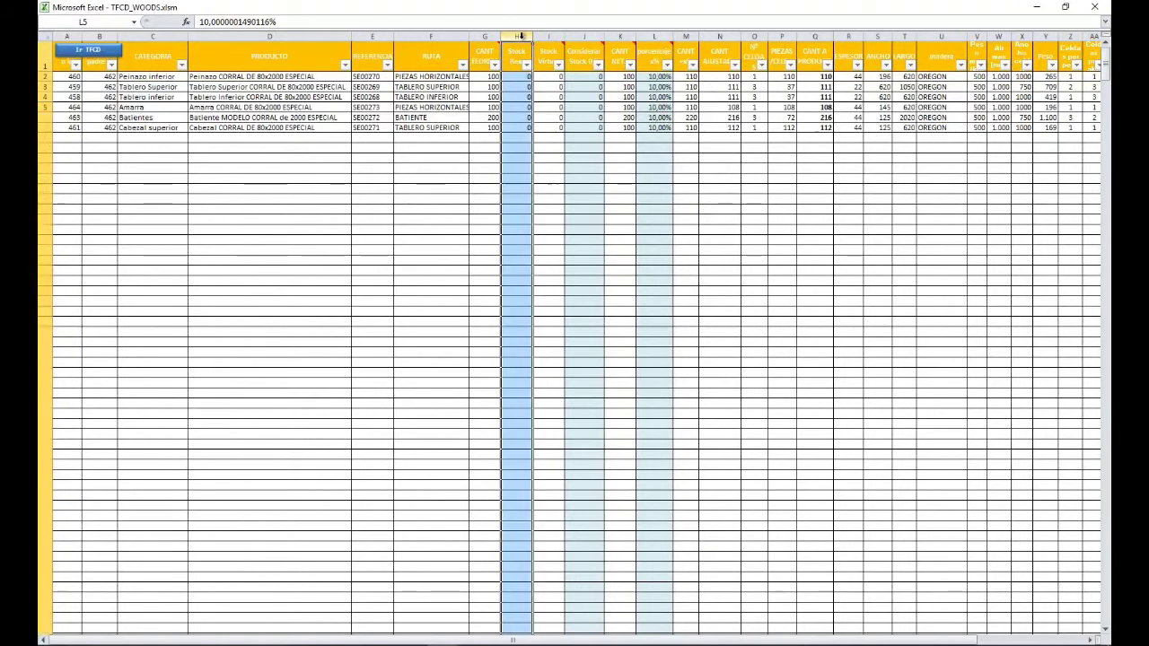
left_click(548, 35)
left_click(584, 36)
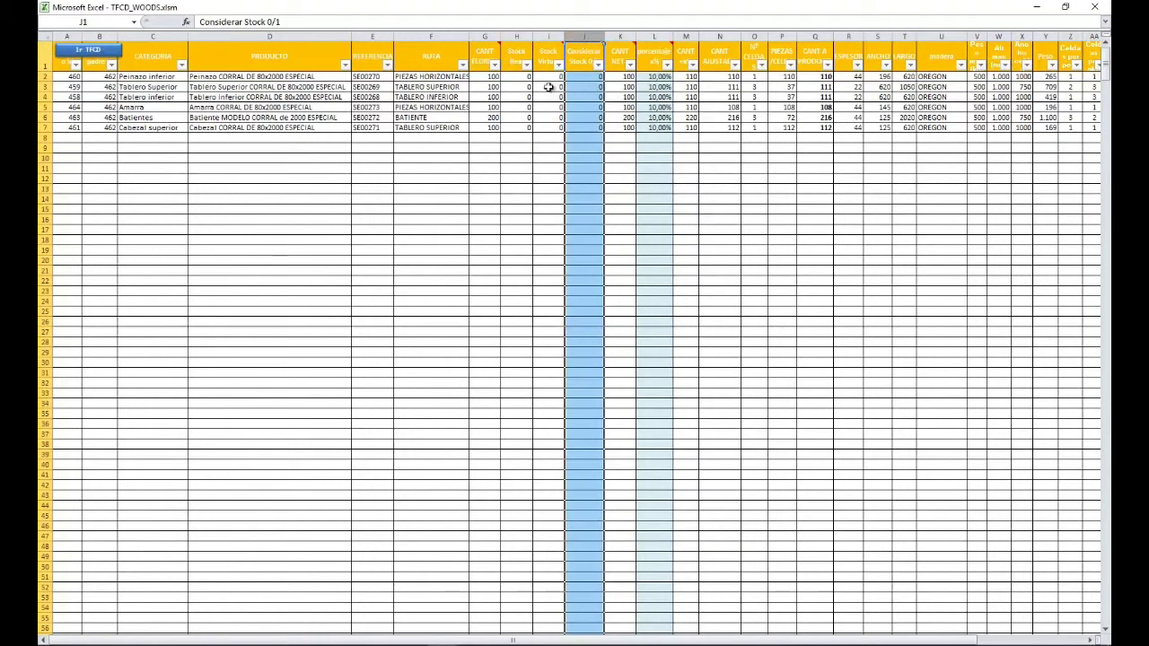
left_click(557, 86)
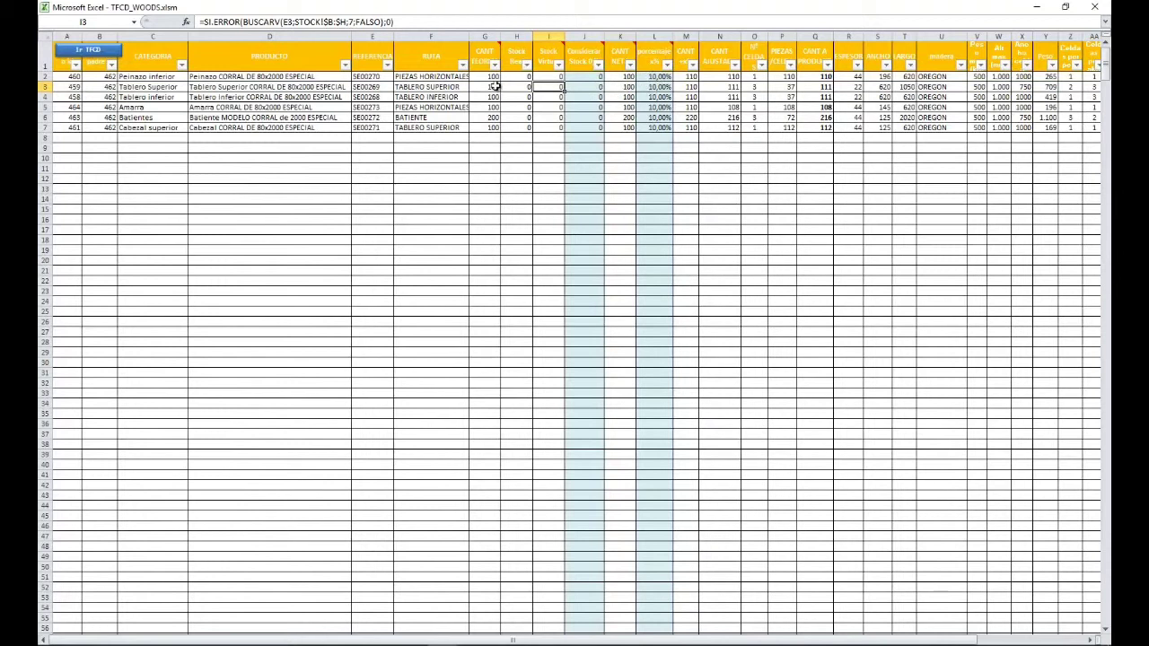
left_click(482, 36)
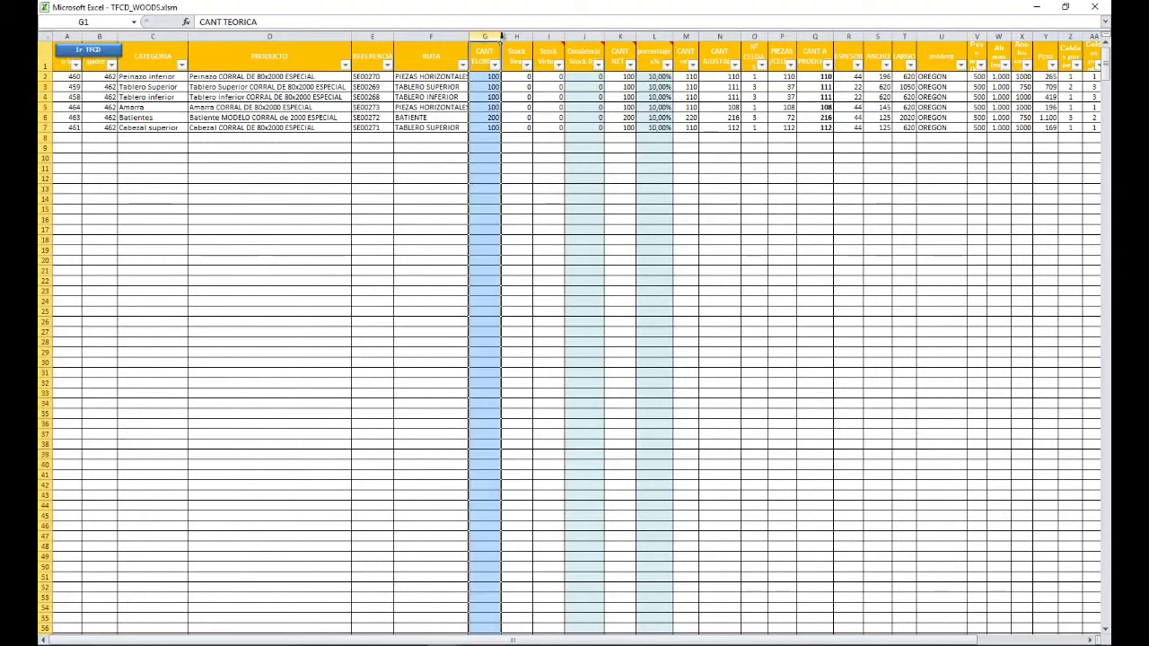
left_click(655, 36)
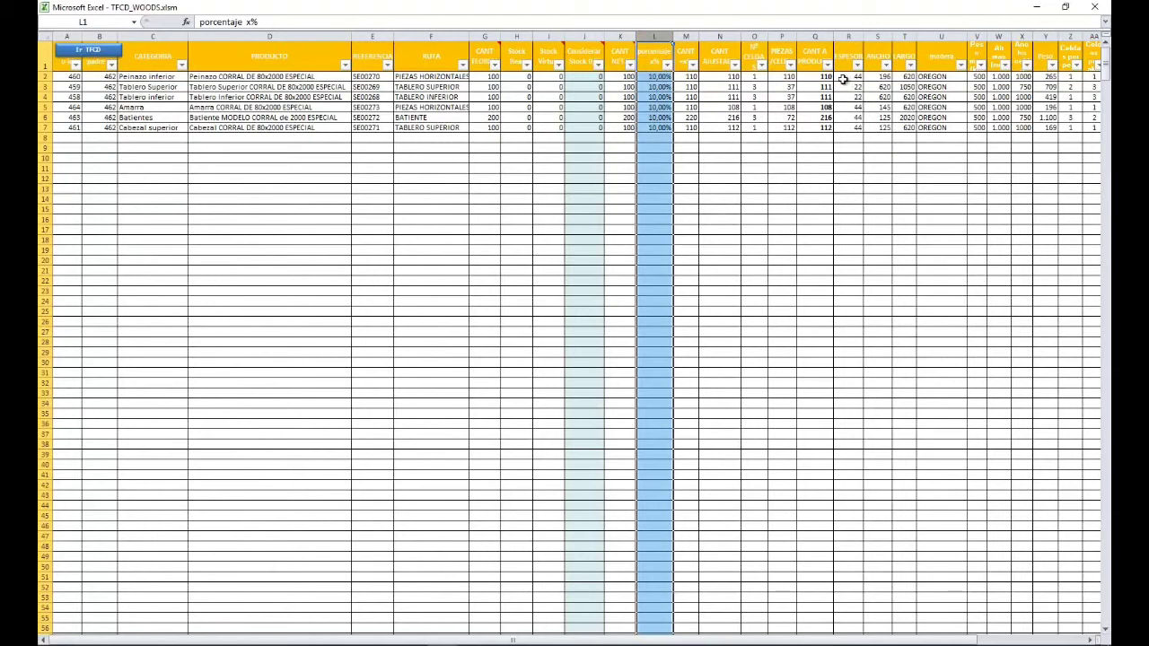
left_click(815, 34)
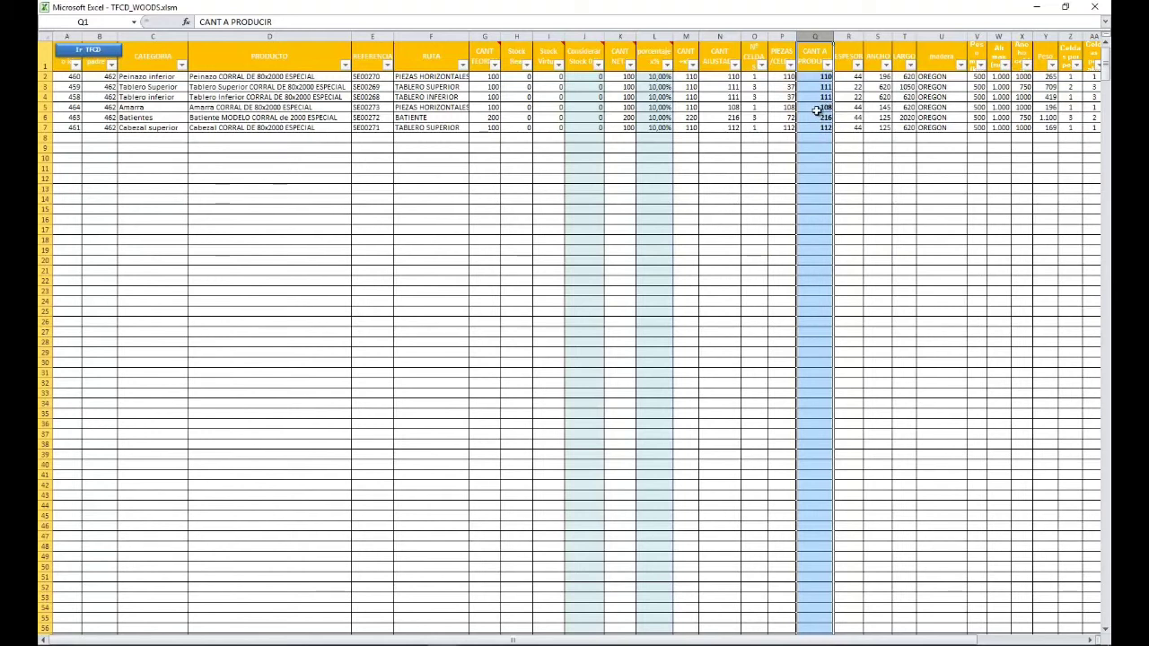
left_click(824, 108)
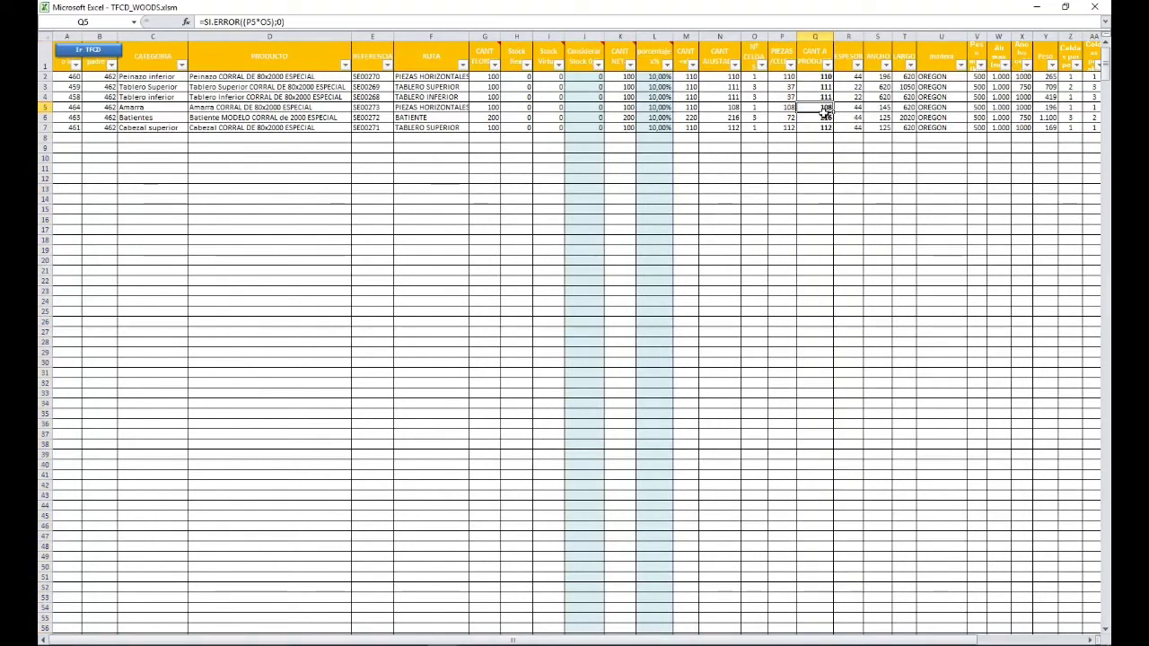
left_click(824, 119)
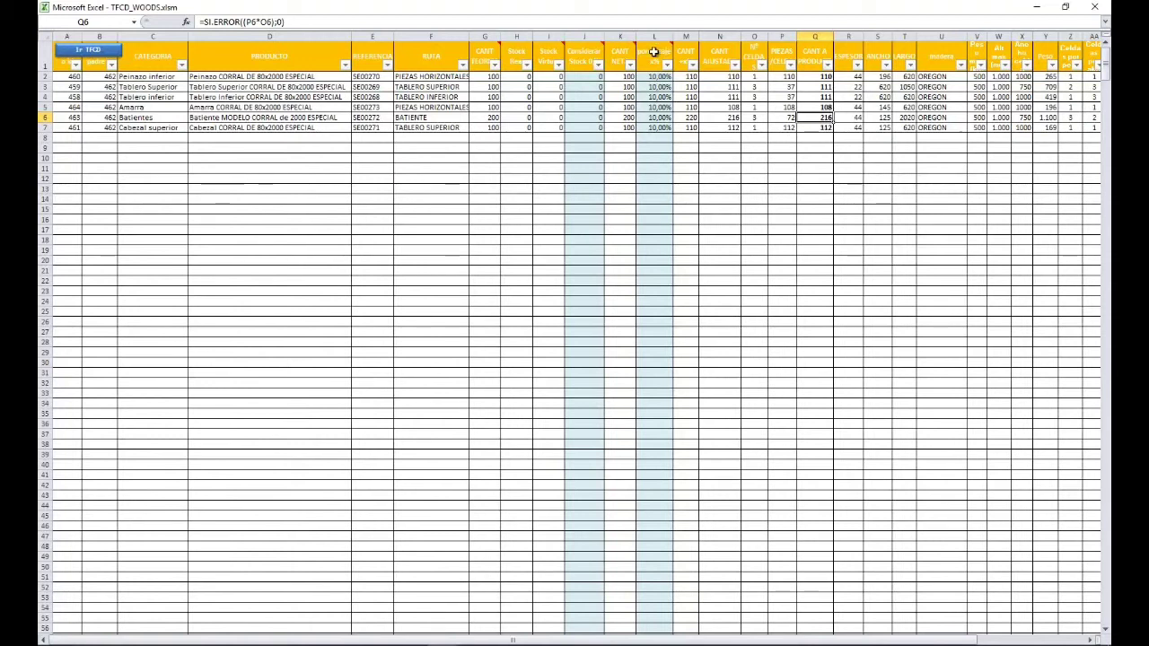
Step: Go to the TFCD card sheet and generate the semi-finished products' manufacturing orders in Odoo for Kanban K-193
left_click_drag(967, 639, 1050, 560)
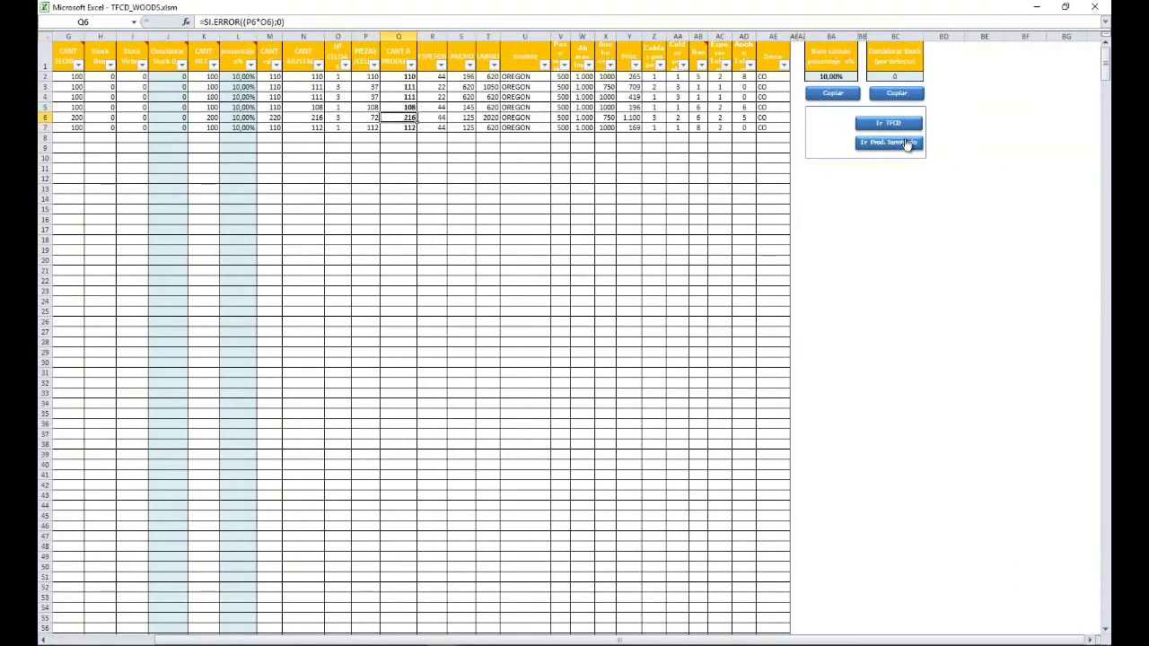
left_click(899, 125)
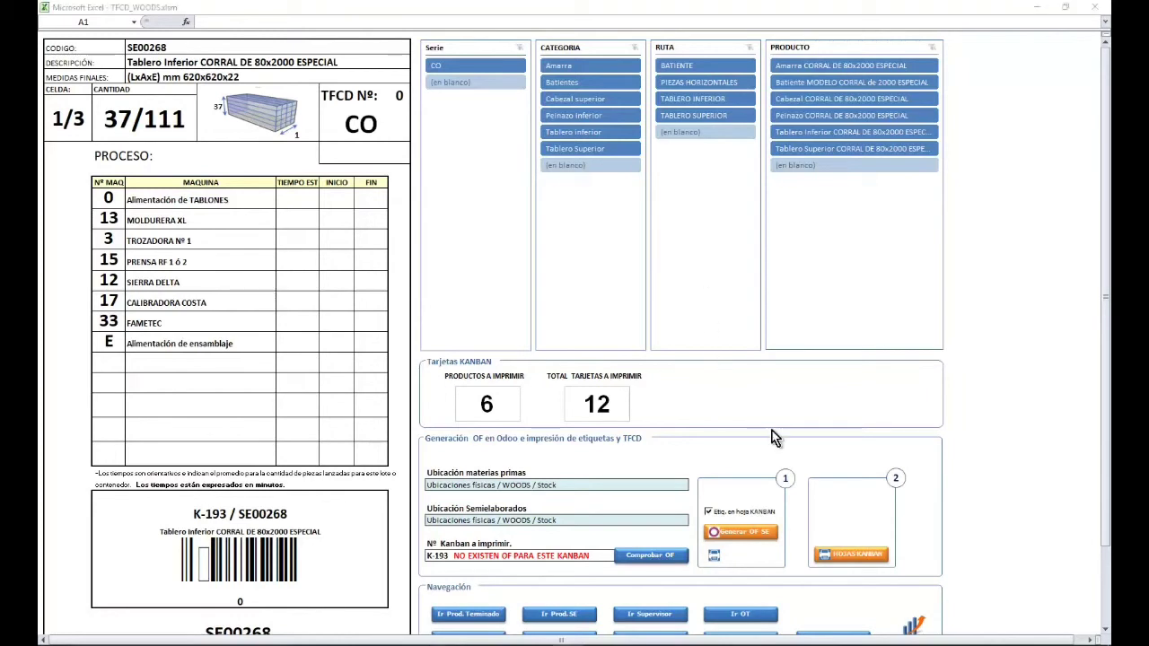
left_click(779, 480)
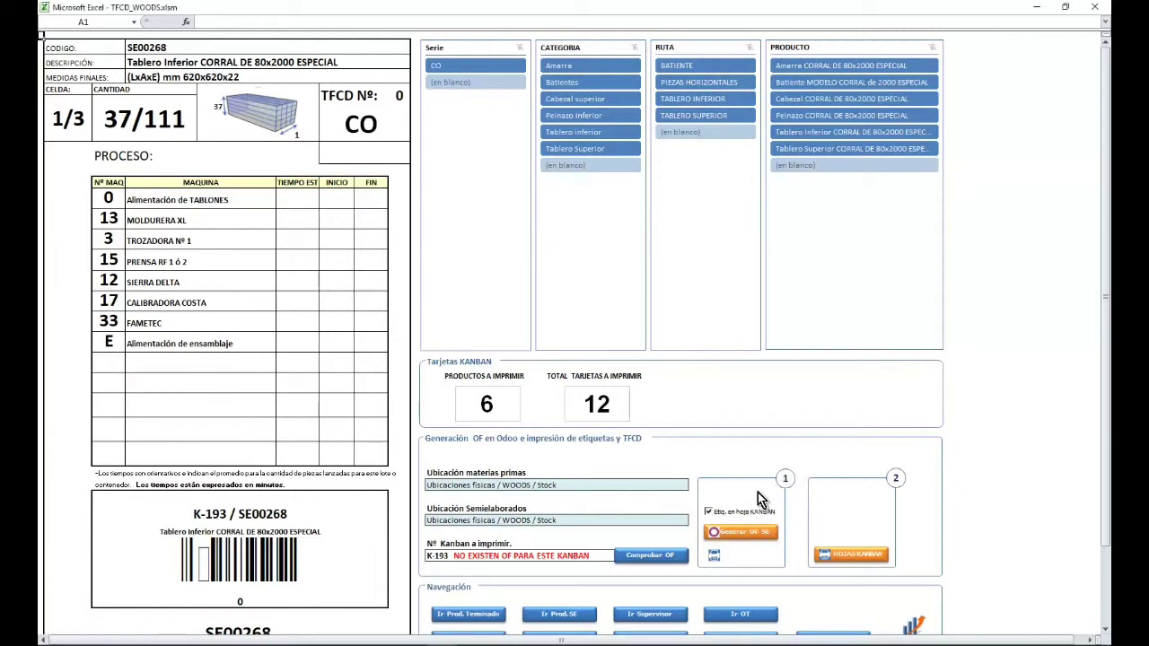
left_click(743, 535)
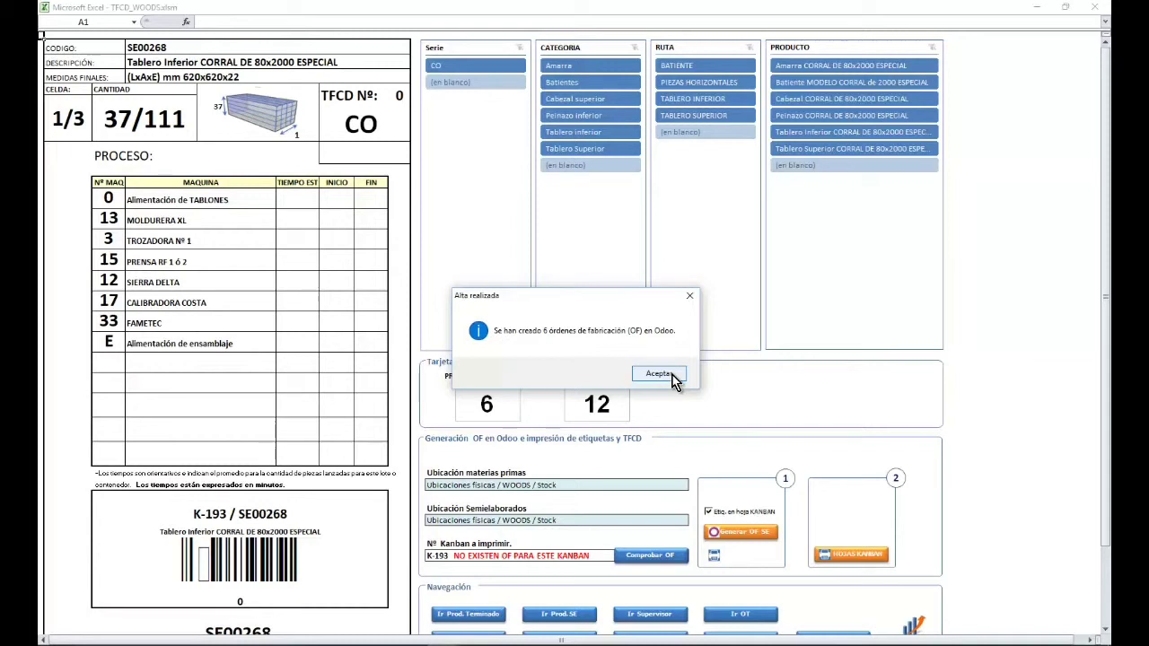
left_click(657, 374)
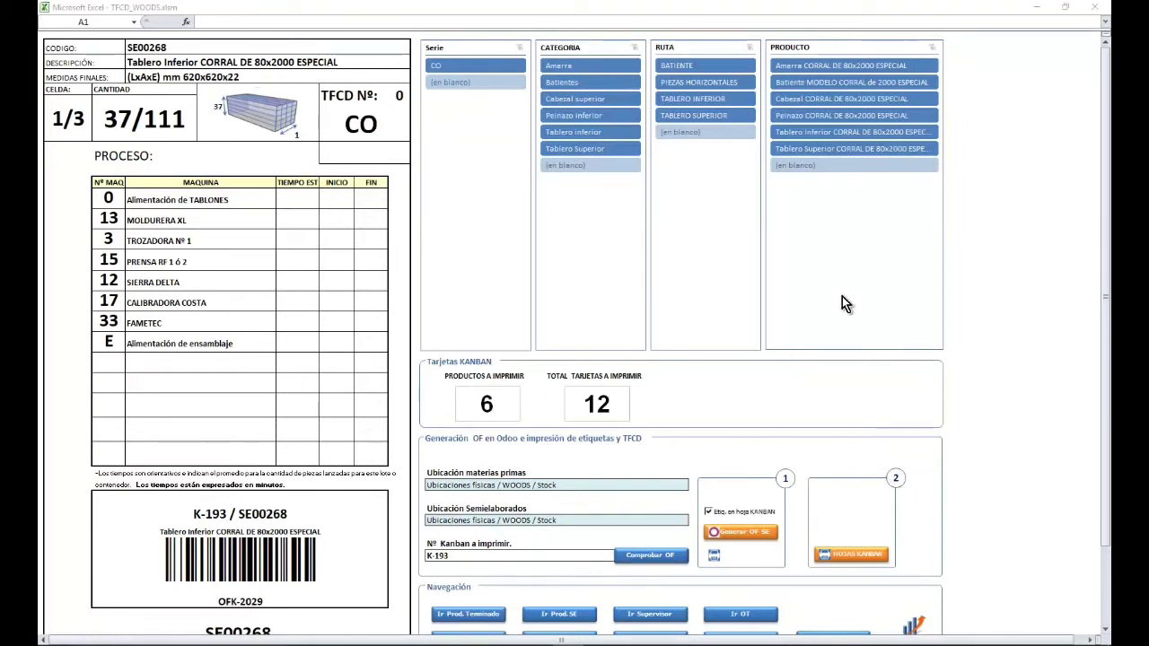
Step: Filter the TFCD cards by category, previewing Batientes and leaving Amarra selected
left_click(578, 63)
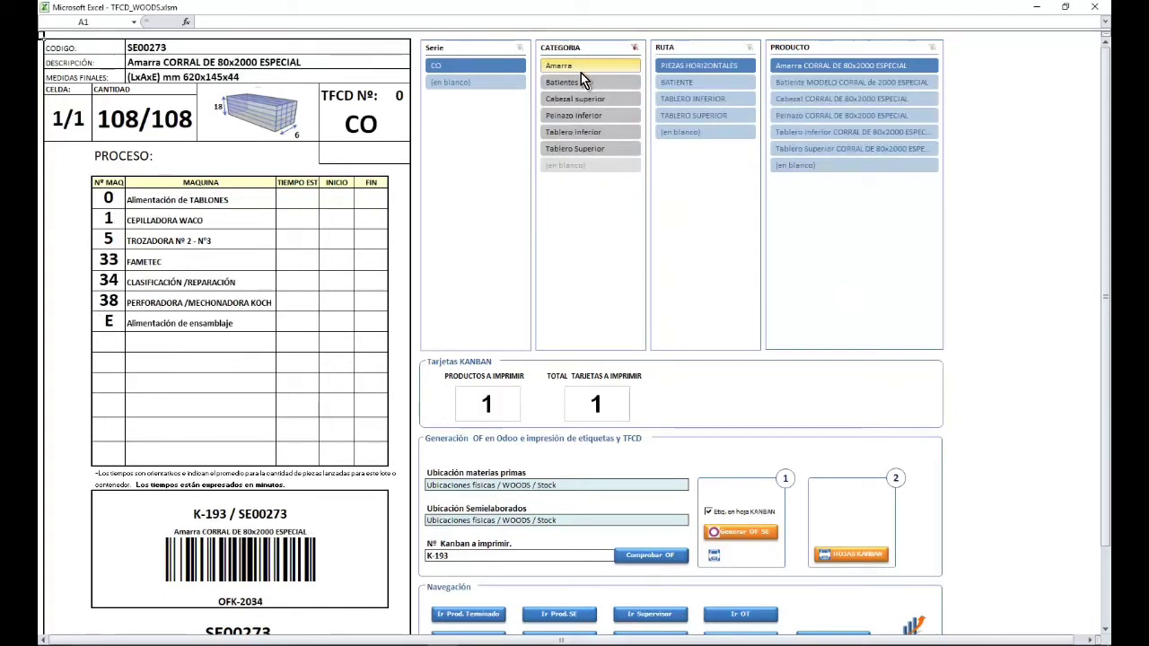
left_click(579, 80)
left_click(577, 66)
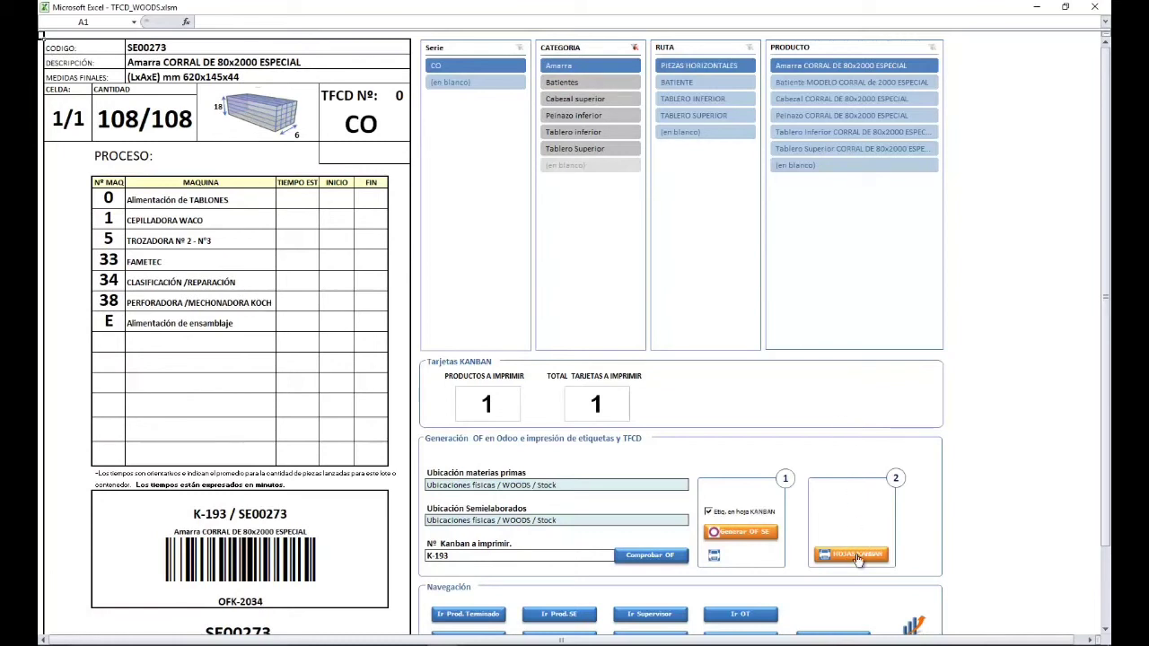
Step: Preview the Batientes cards, clear the category filter and issue the Kanban sheets for all K-193 semi-finished products
left_click(594, 81)
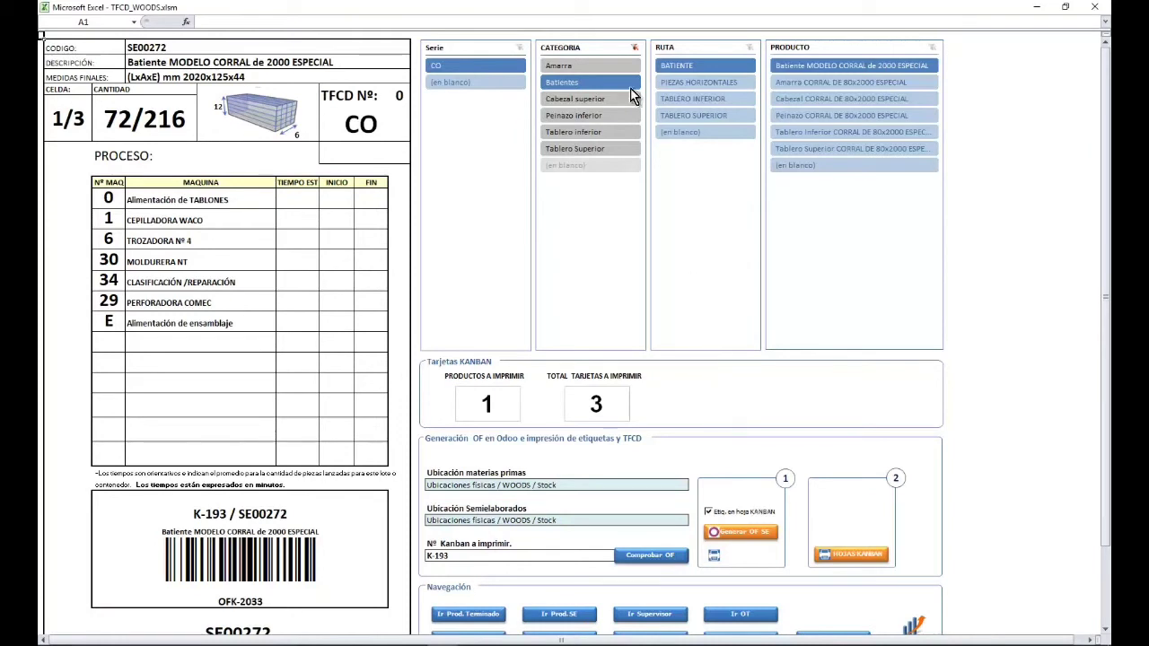
left_click(633, 47)
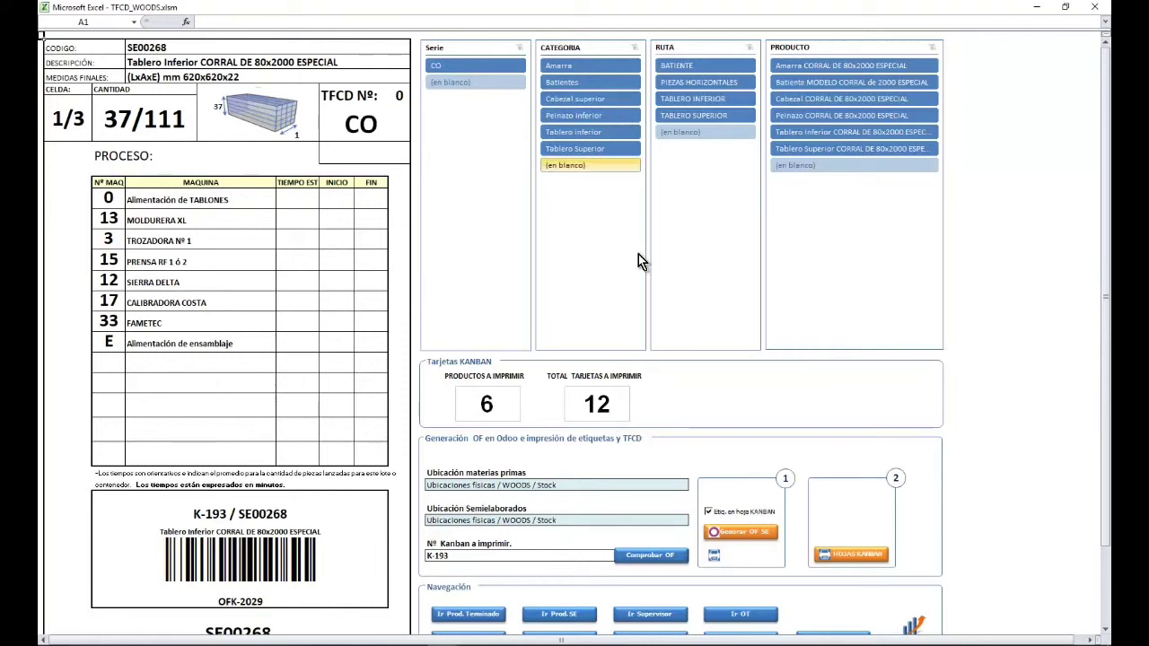
left_click(859, 558)
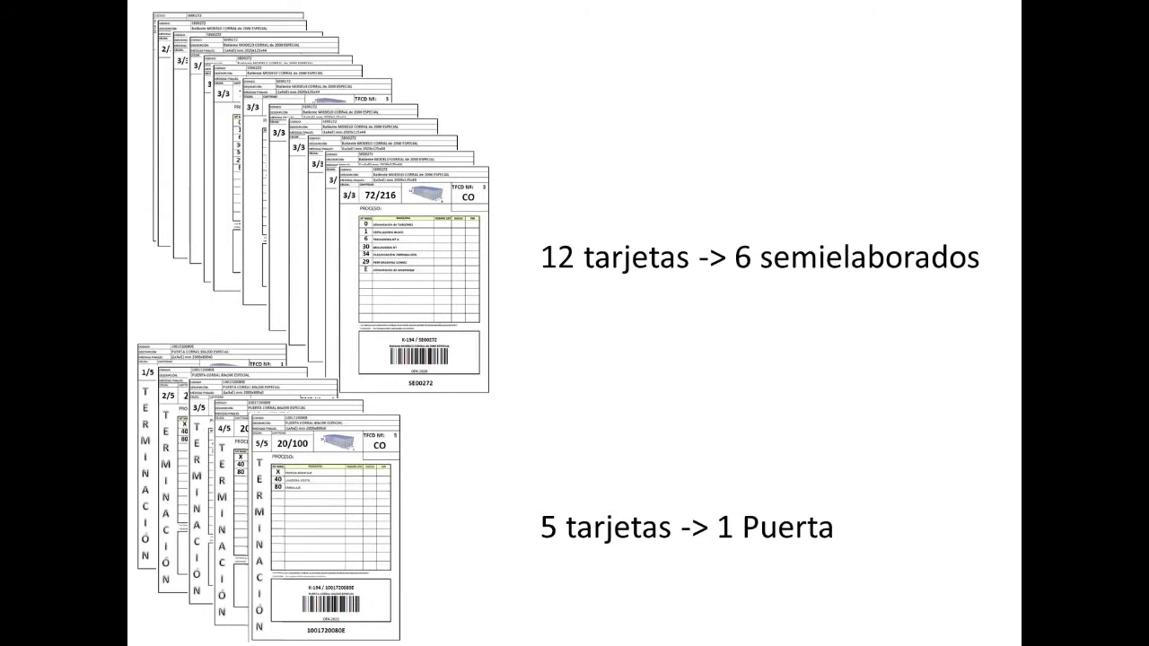
key("Right")
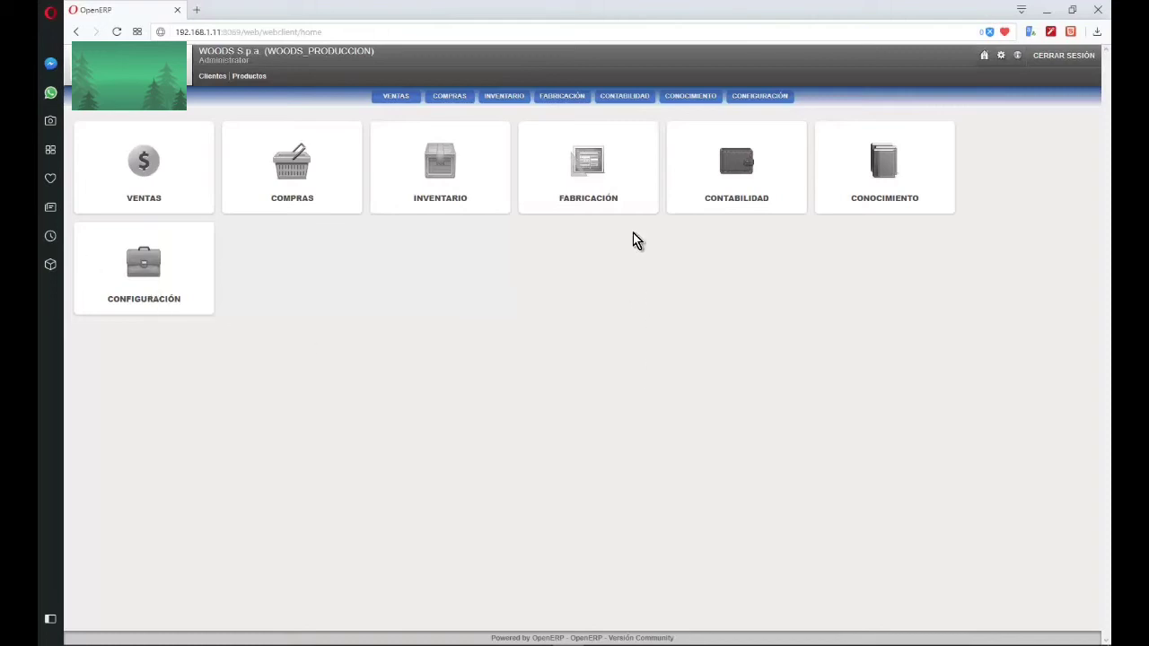
Step: In Odoo, open the manufacturing orders, remove the Preparado filter and search for those with origin document 193
left_click(571, 100)
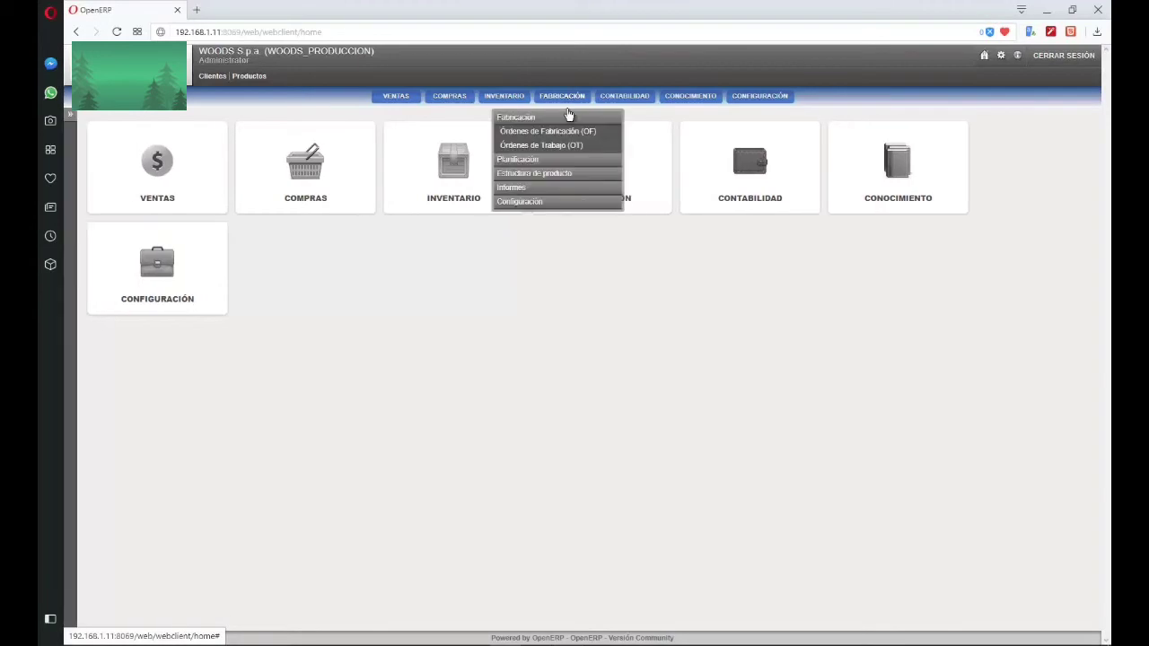
left_click(569, 133)
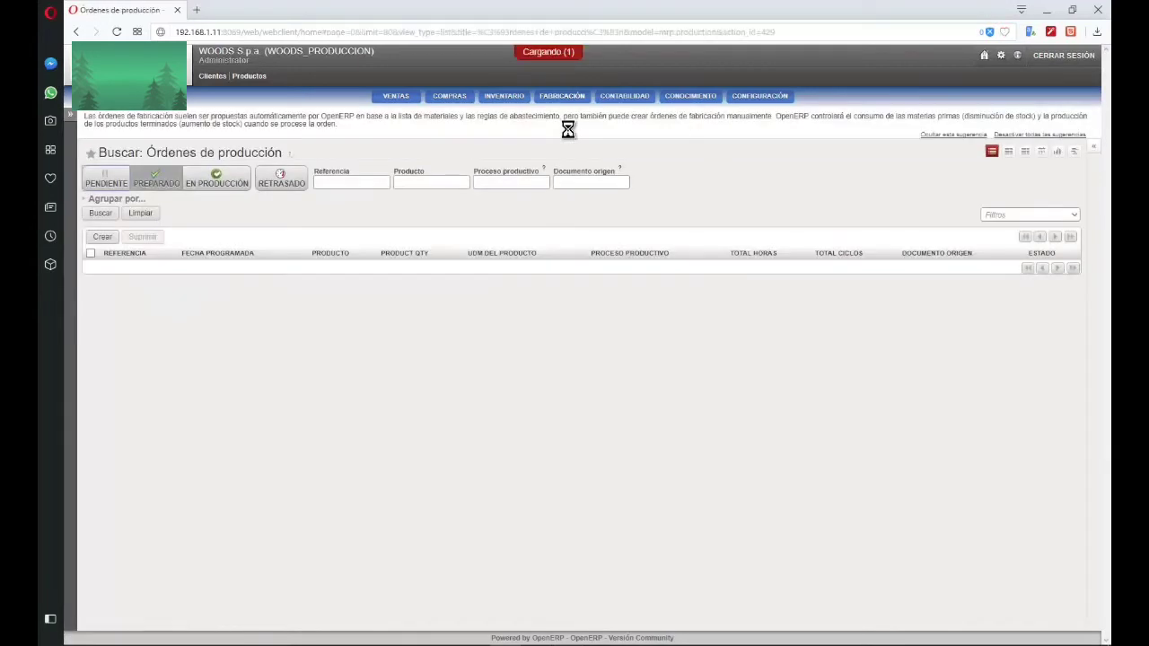
left_click(170, 176)
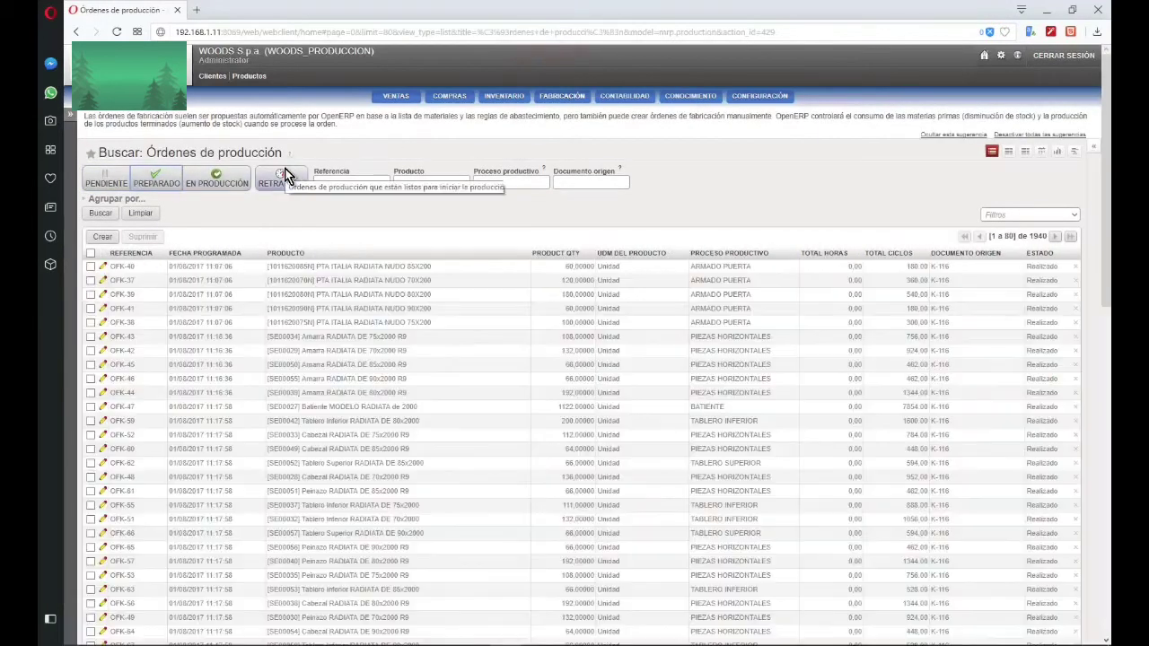
left_click(591, 182)
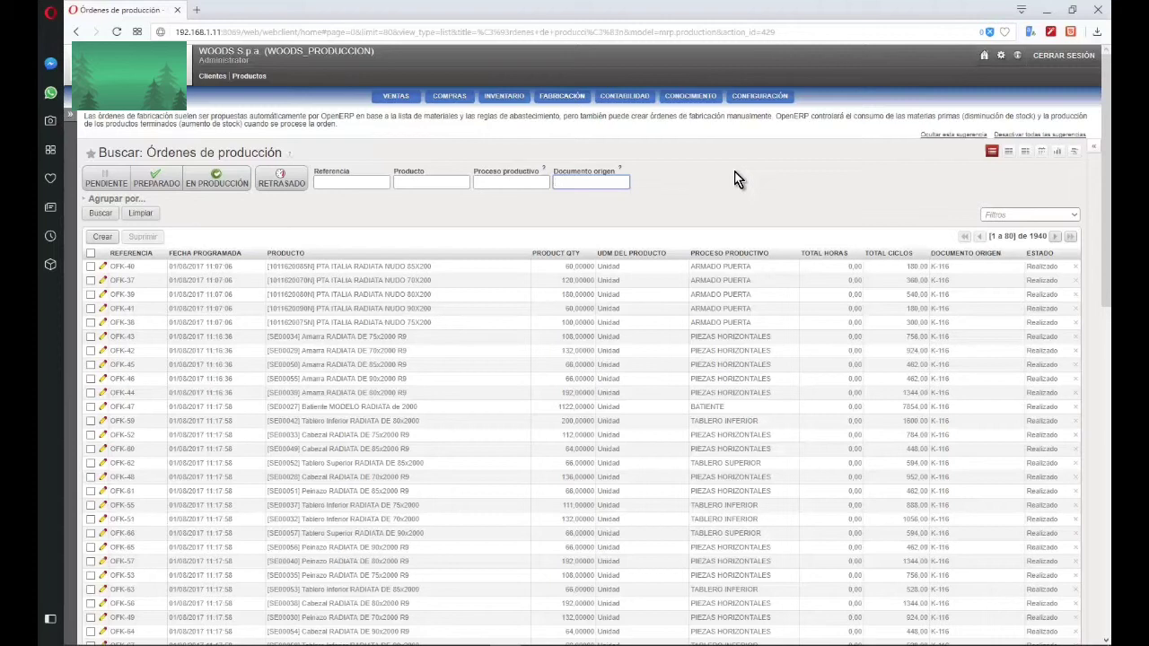
type("193")
left_click(105, 214)
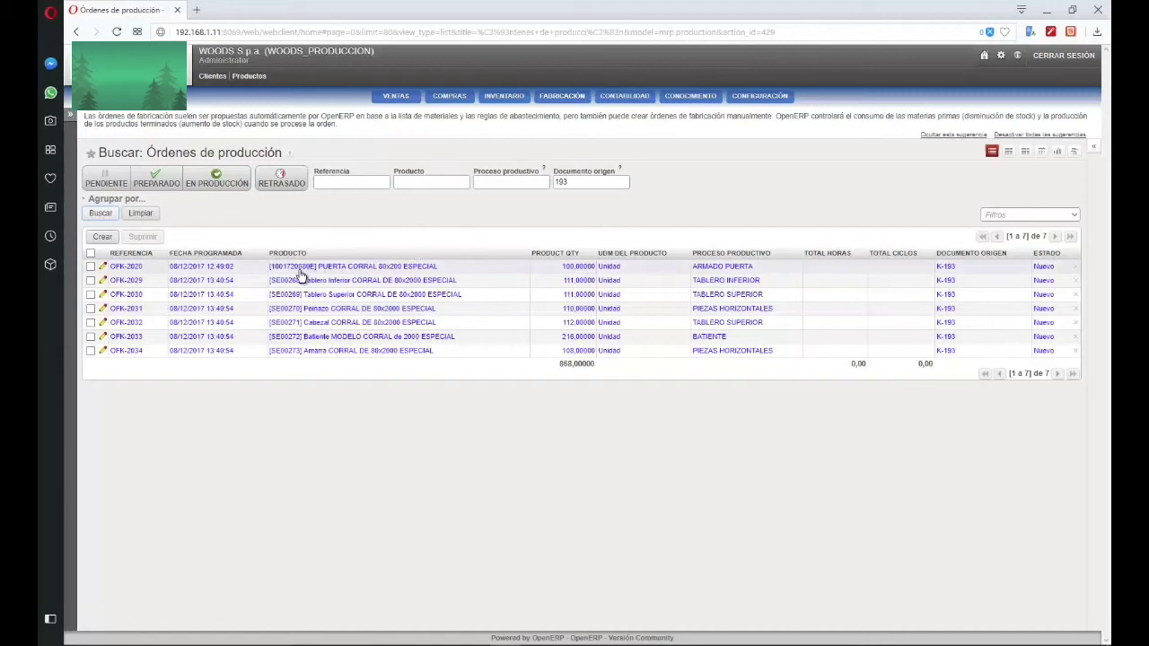
Step: Mark the Corral door, Amarra and Batiente orders in the list to check their quantities
left_click(91, 266)
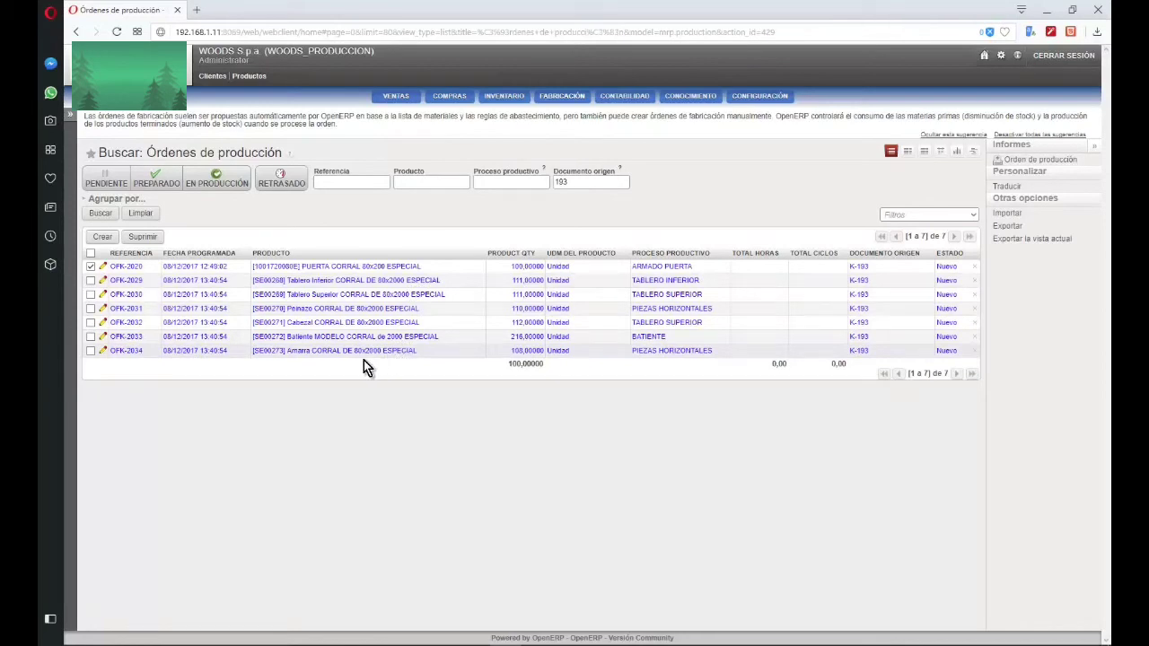
left_click(89, 351)
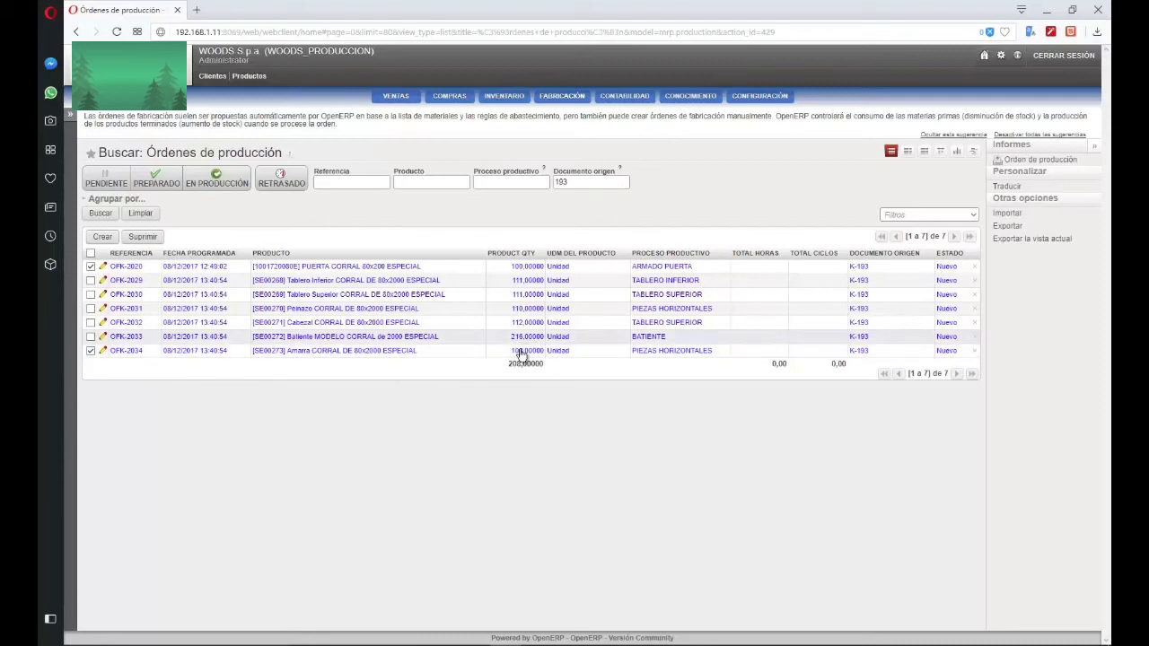
left_click(89, 336)
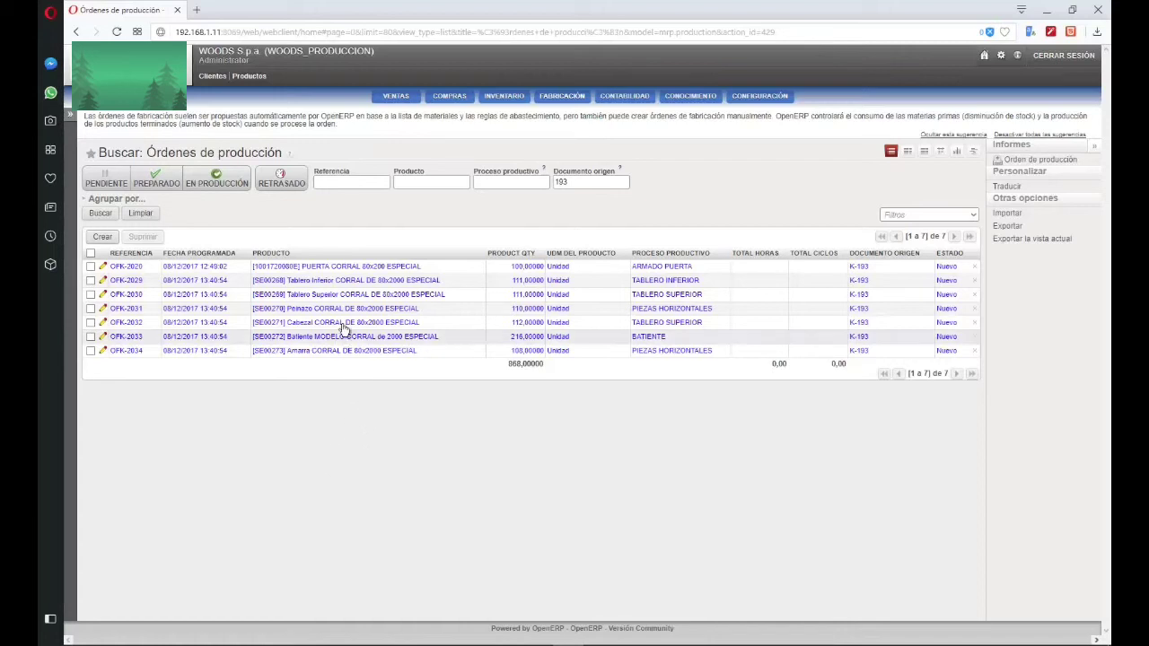
Step: Open the Batiente MODELO CORRAL de 2000 ESPECIAL manufacturing order, save it without edits and confirm its production
left_click(216, 338)
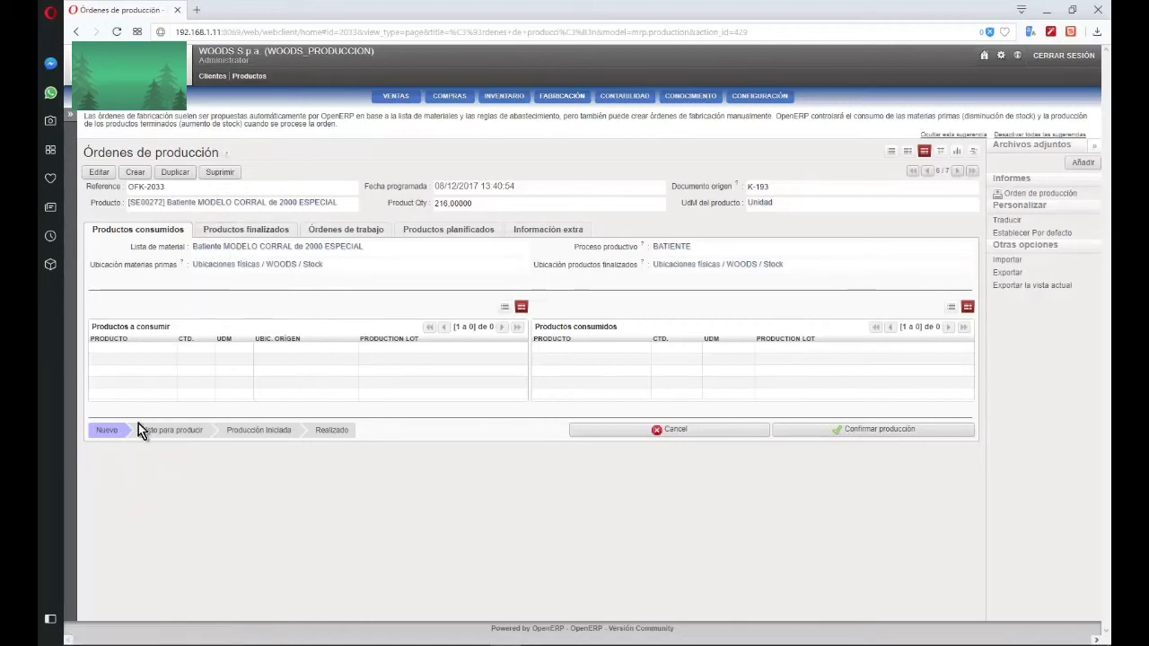
left_click(99, 172)
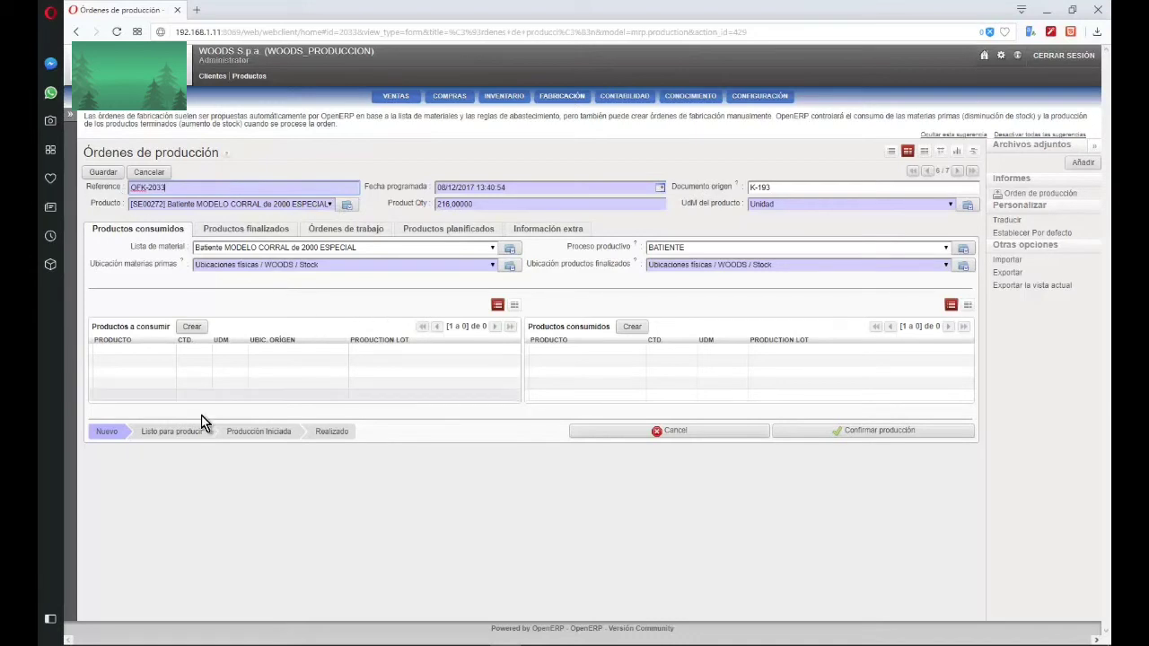
left_click(116, 176)
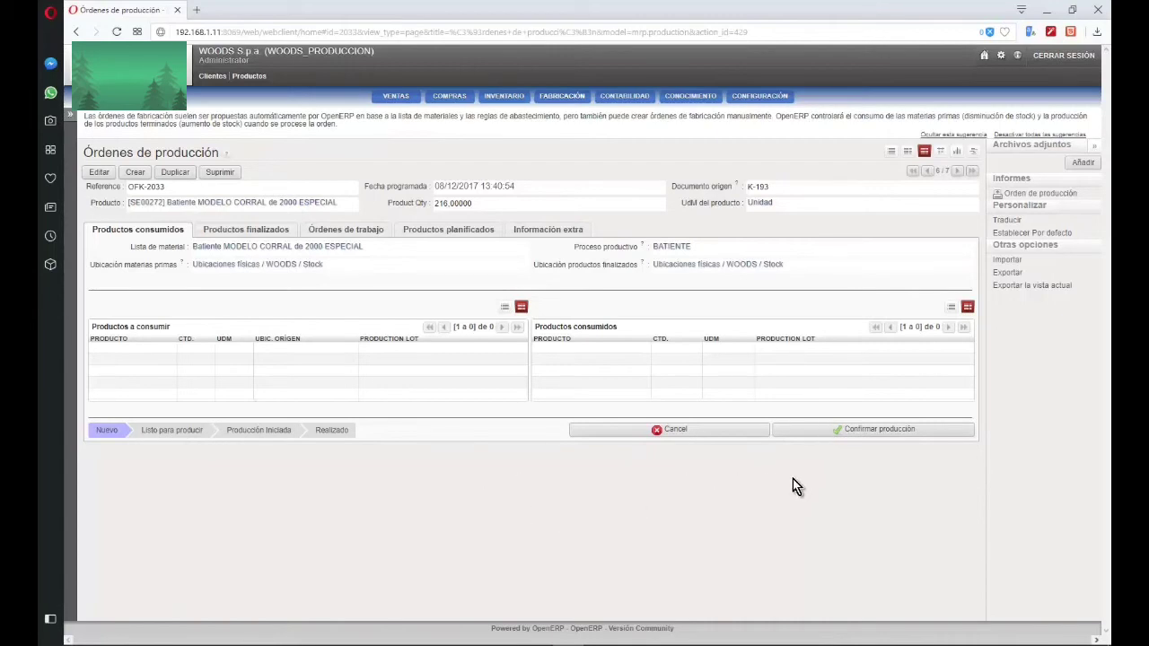
left_click(842, 433)
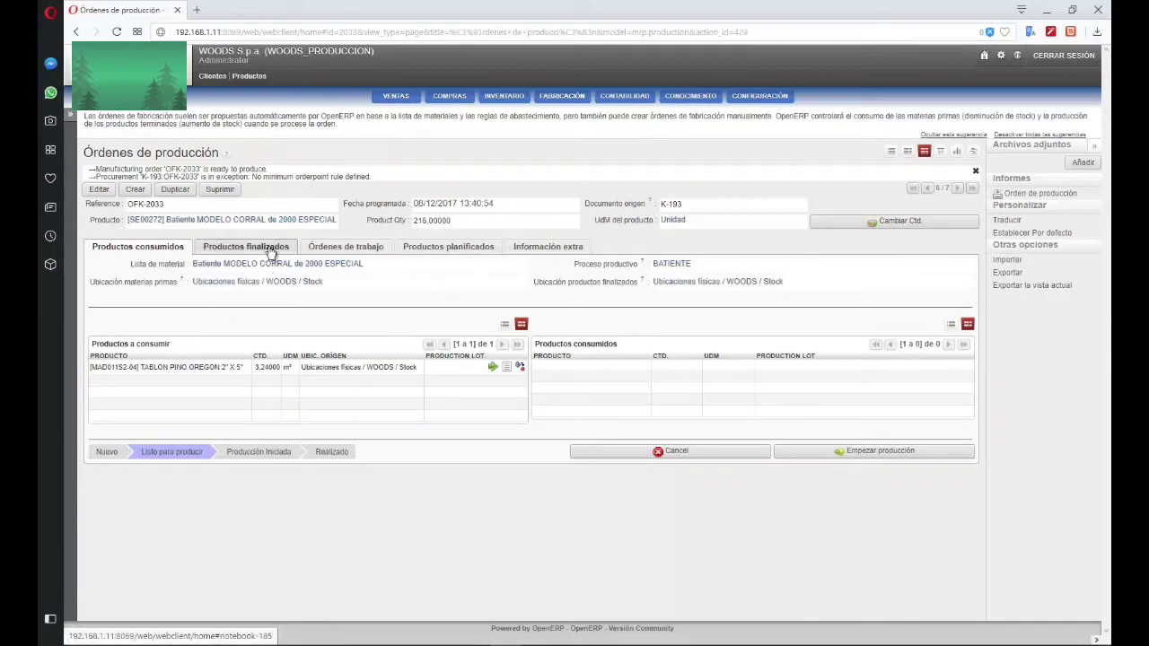
Step: Review the confirmed Batiente order's work orders, finished products and products to consume
left_click(314, 248)
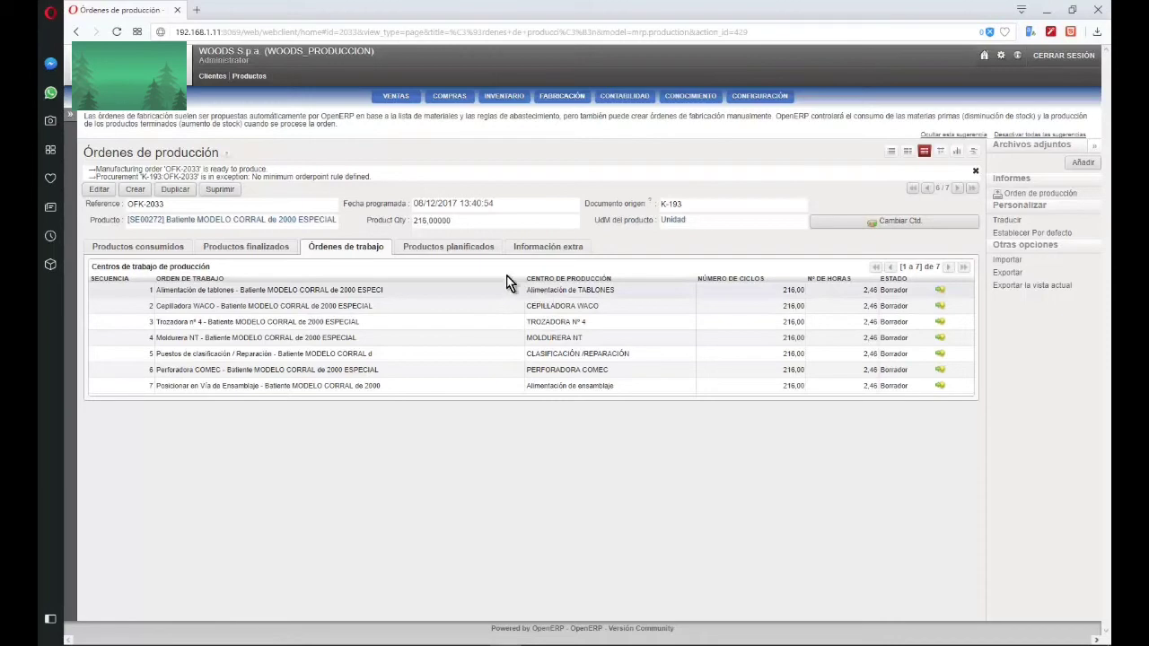
left_click(258, 249)
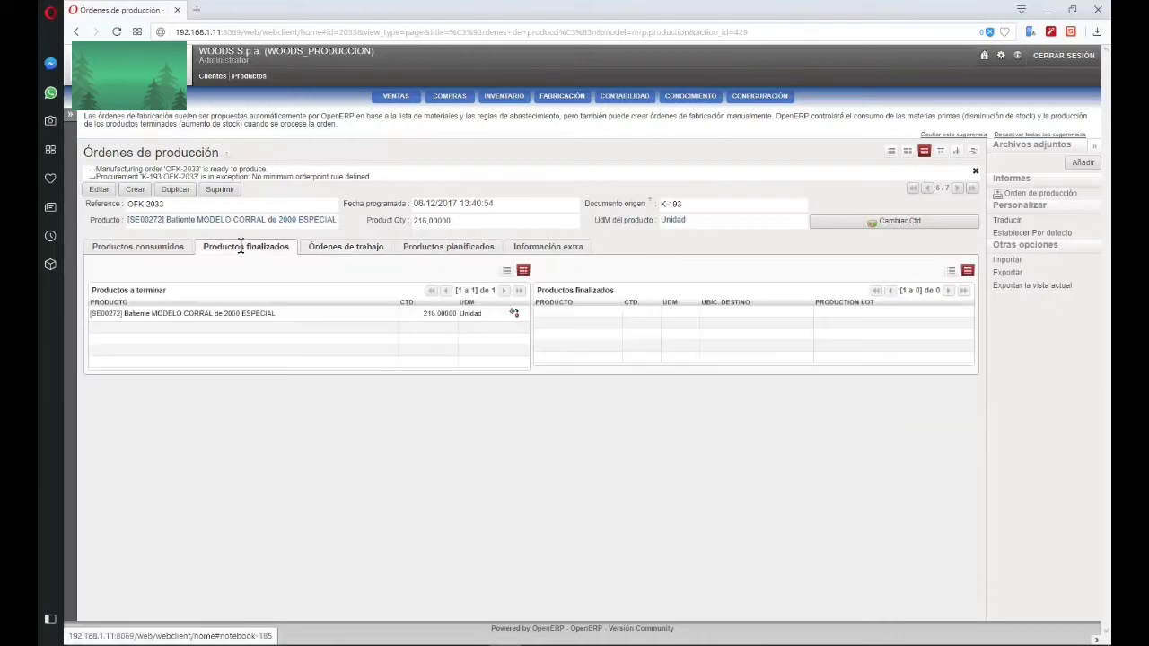
left_click(157, 249)
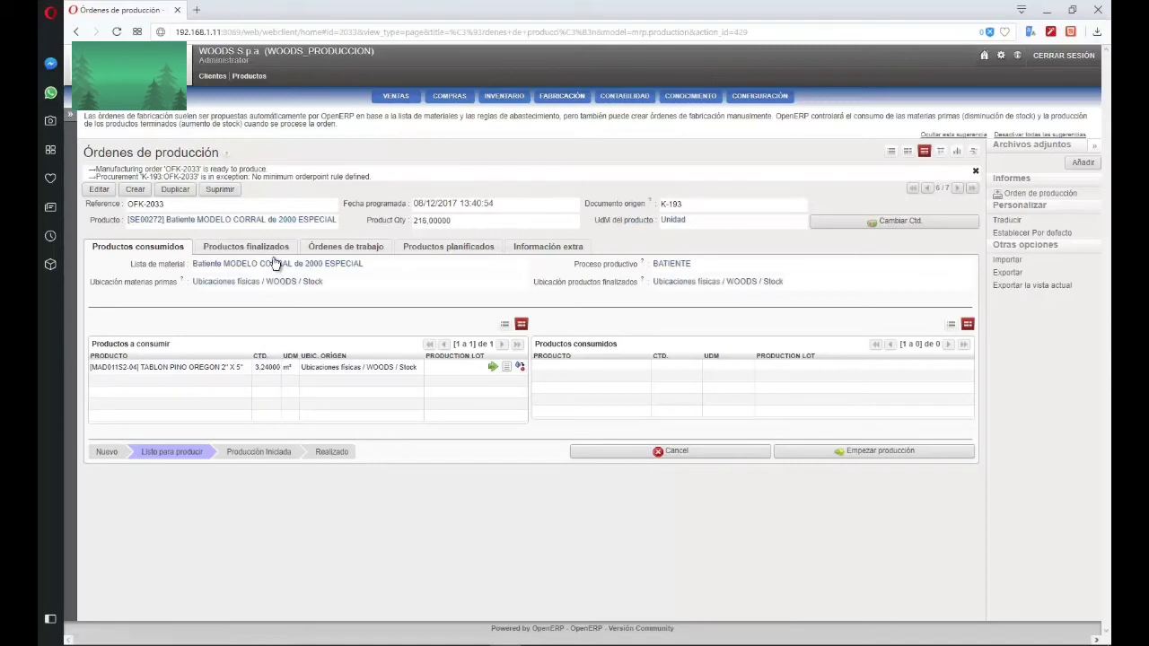
left_click(246, 247)
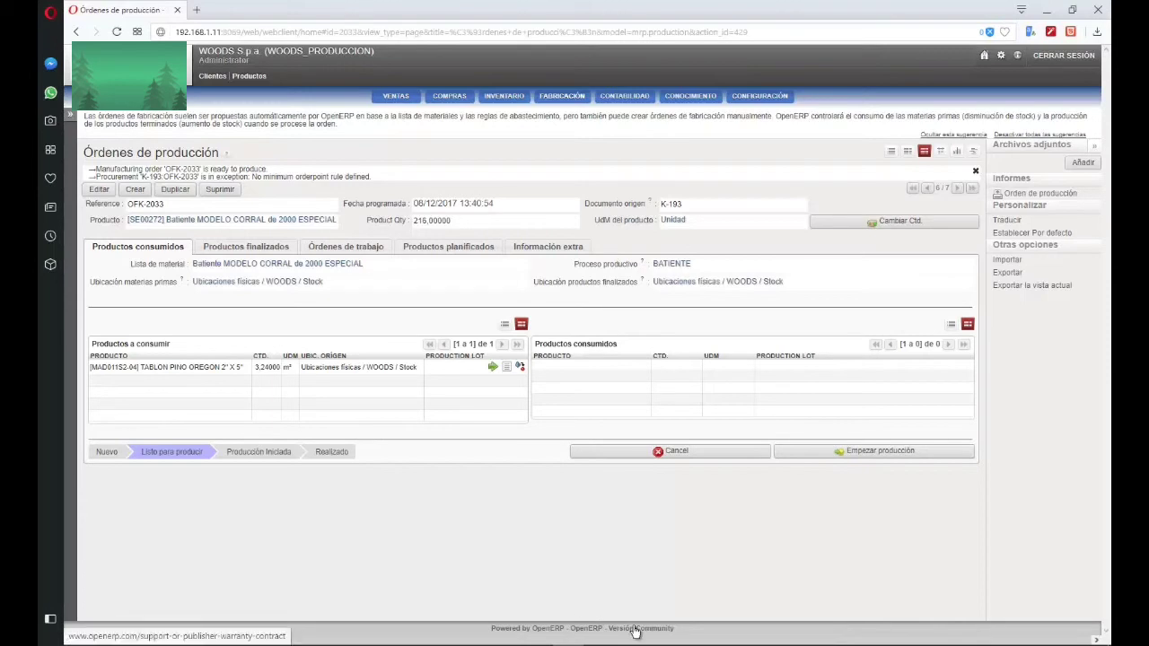
Step: Start production of the Batiente order and check the work orders of the Tablero Inferior CORRAL order
left_click(875, 451)
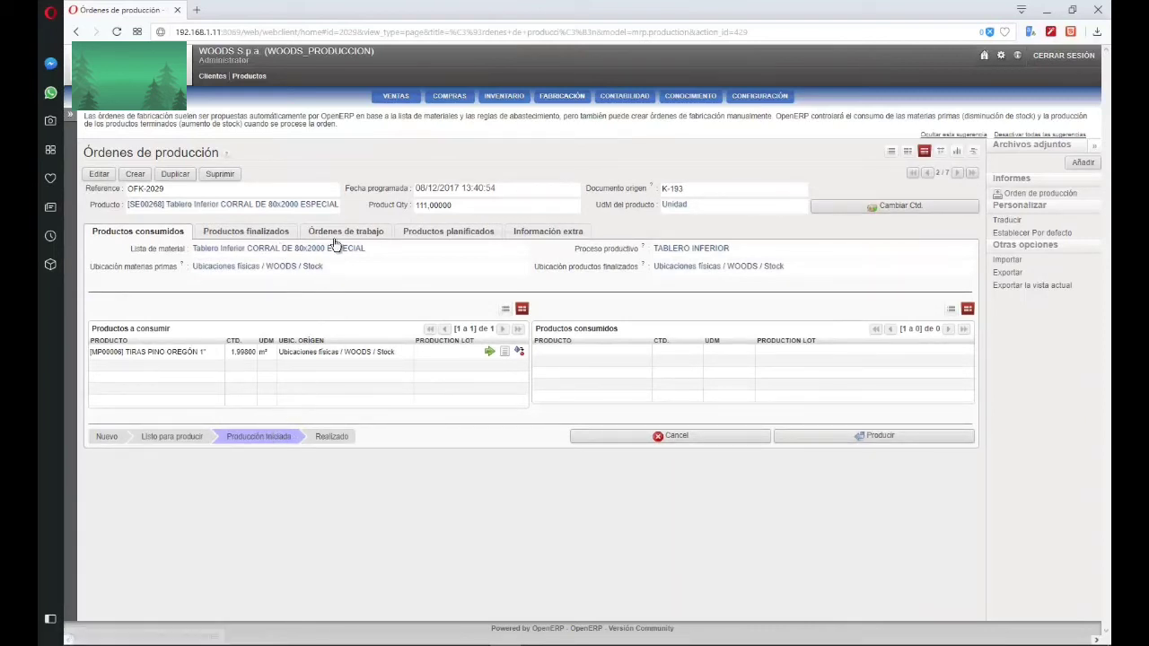
left_click(347, 233)
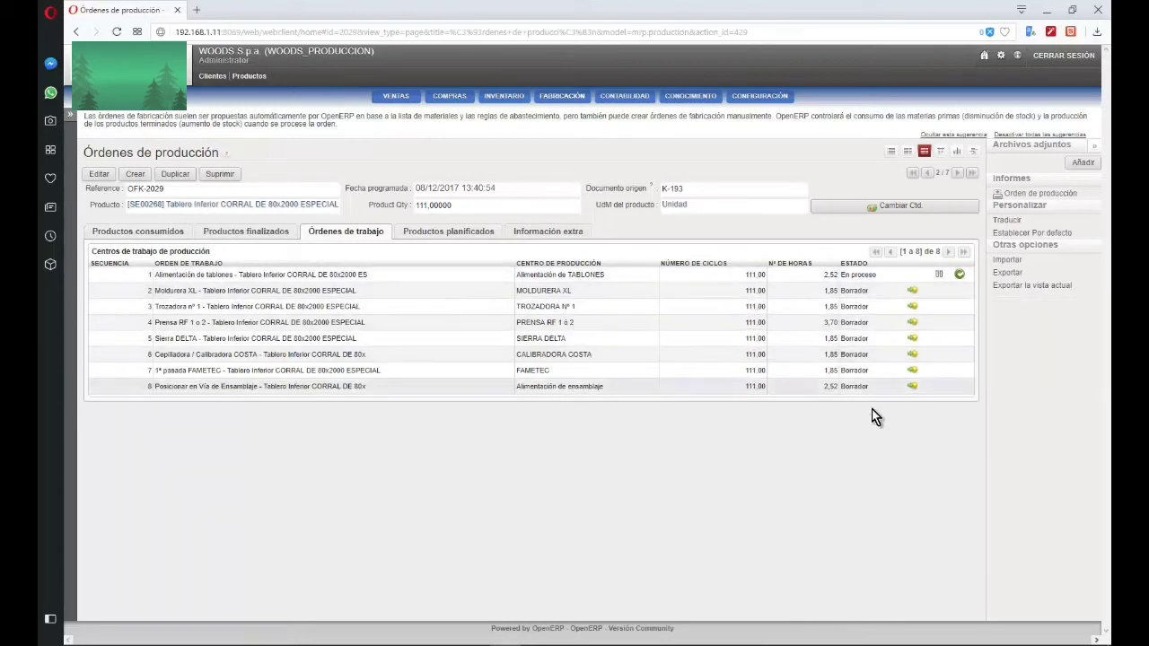
left_click(144, 231)
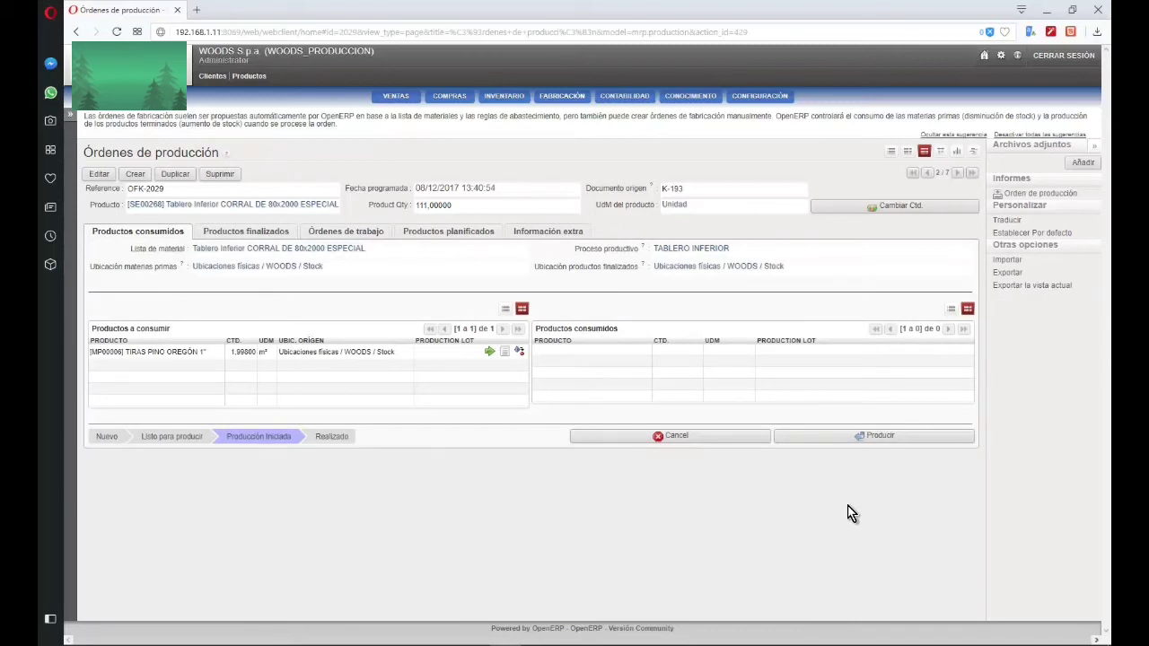
Step: Produce 111 units of the Tablero Inferior order in Consumir y Producir mode and check its finished products
left_click(909, 439)
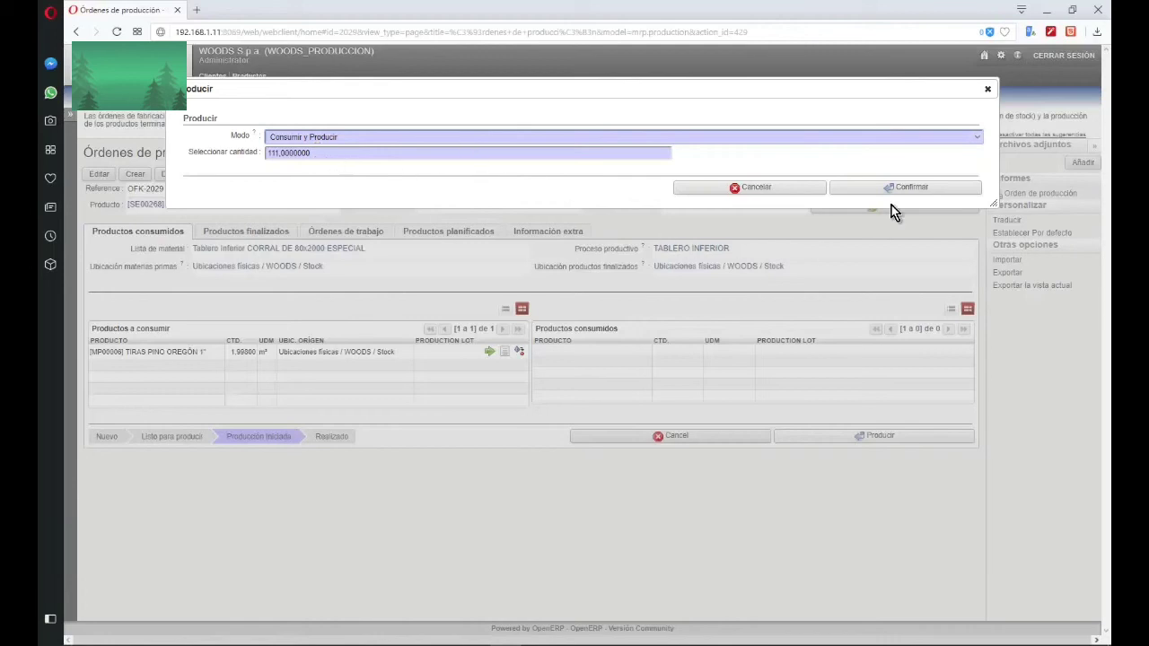
left_click(923, 192)
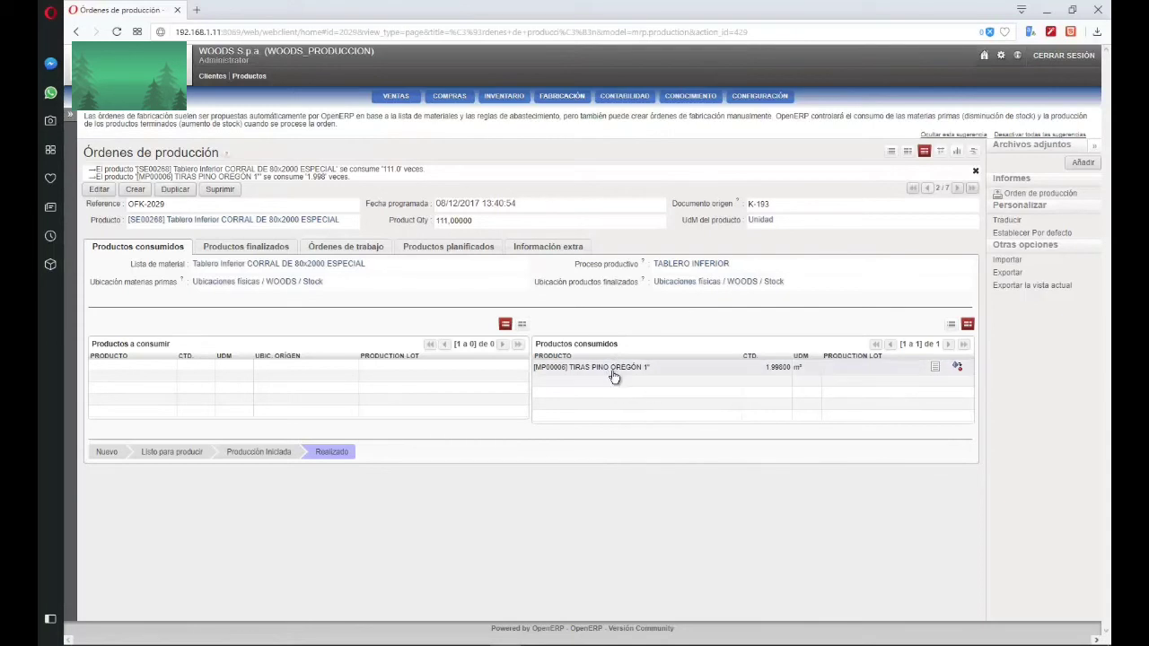
left_click(275, 251)
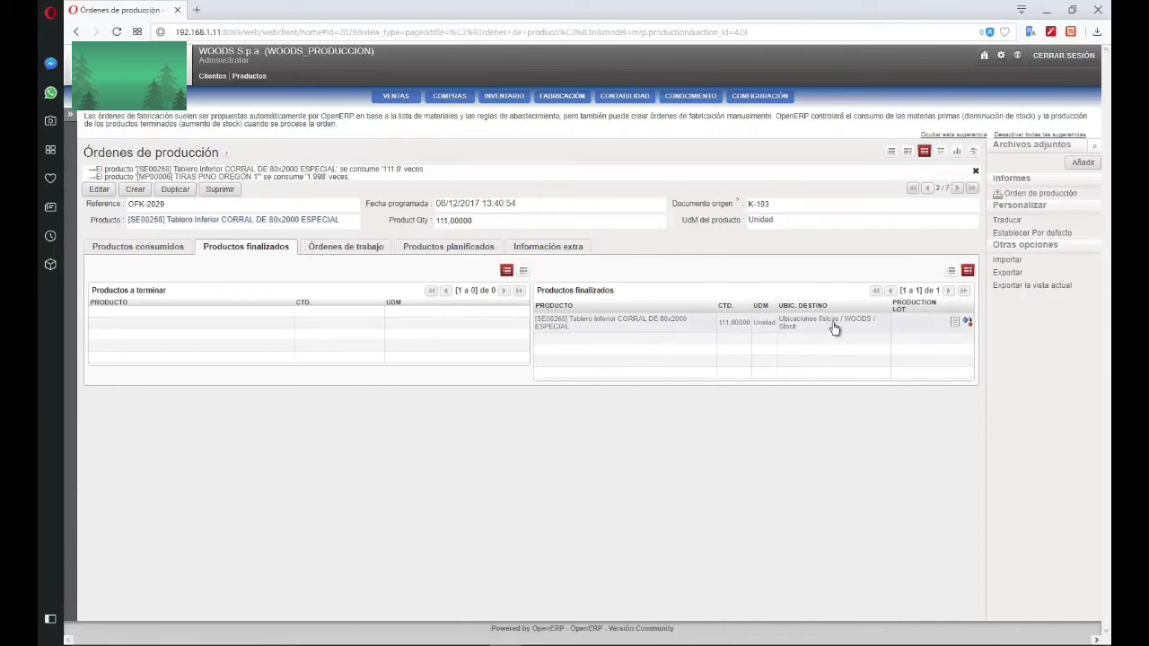
Step: Open the K-193 Batiente order in production, produce 216 units in Consumir y Producir mode and check its finished products
mouse_move(834, 329)
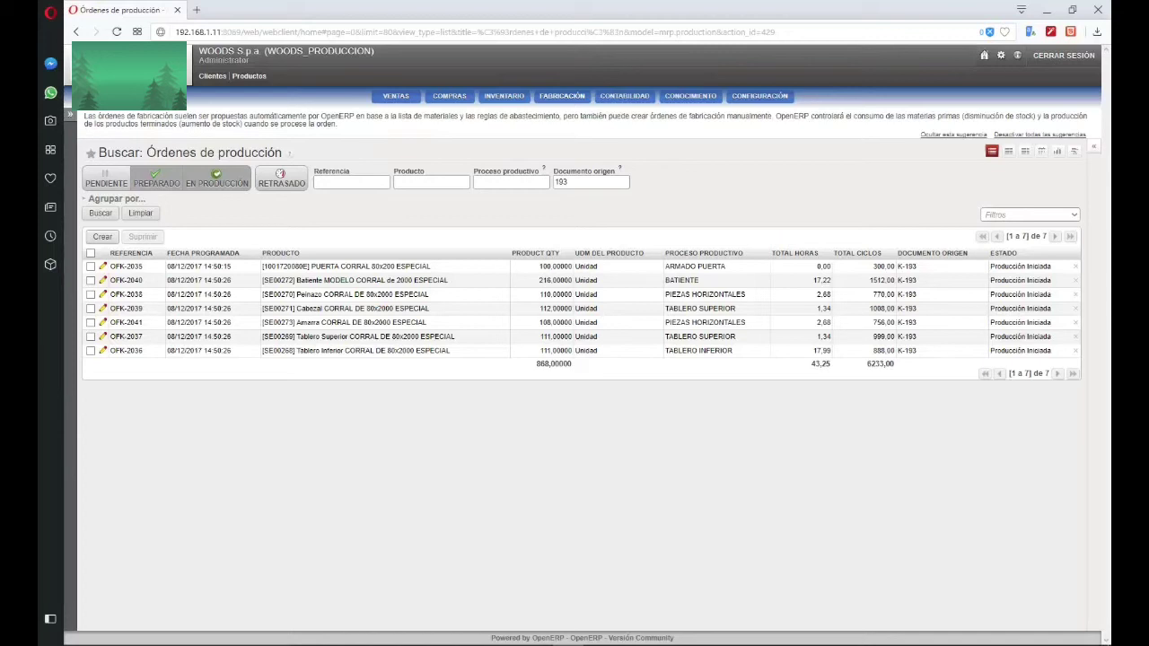
left_click(91, 280)
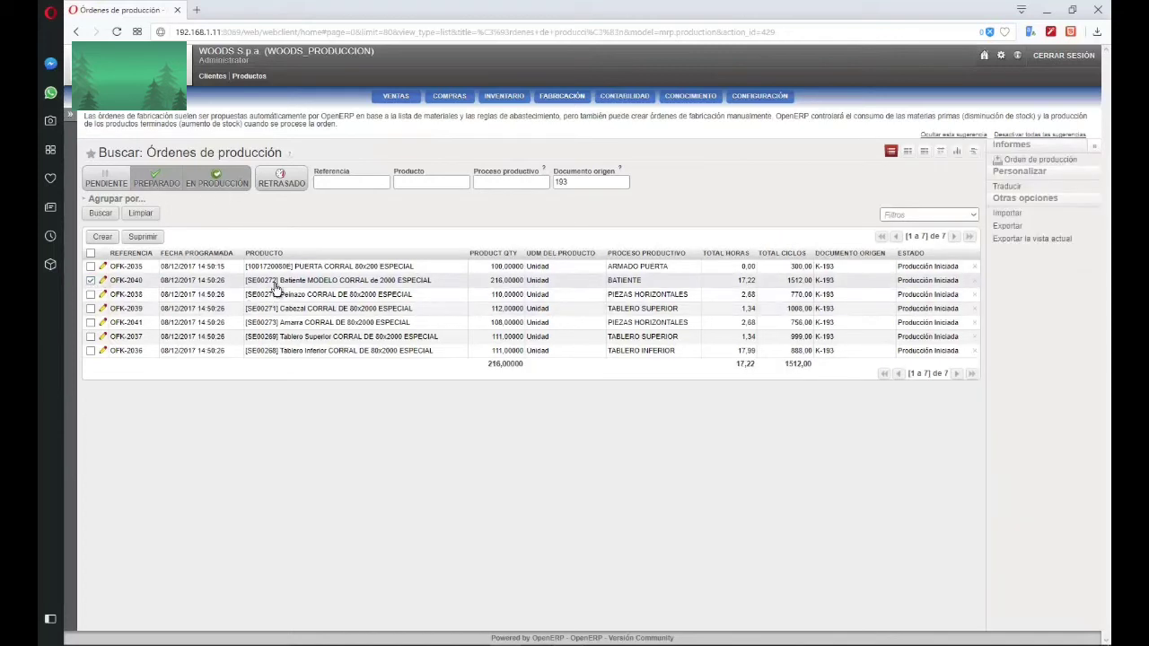
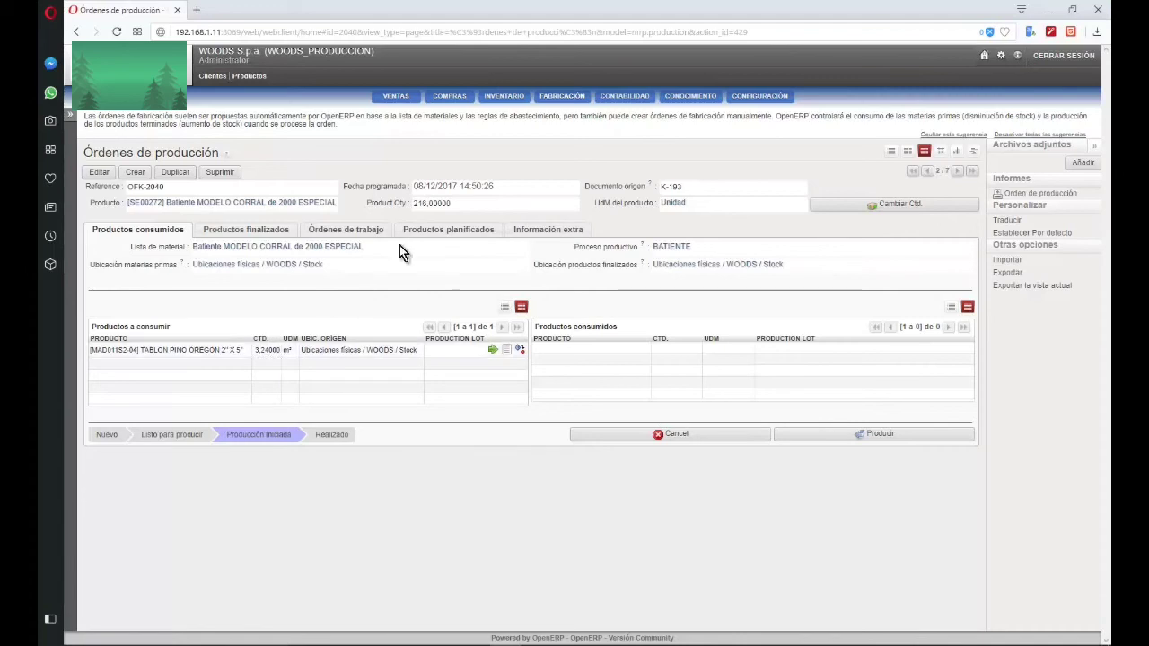
left_click(862, 434)
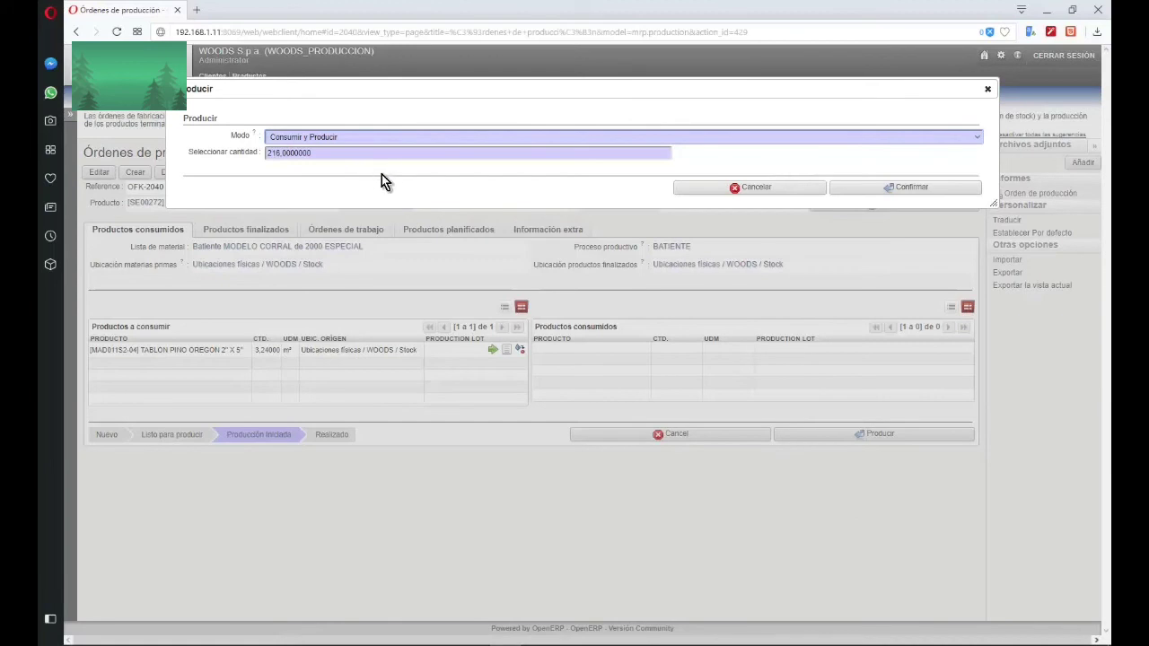
left_click(908, 189)
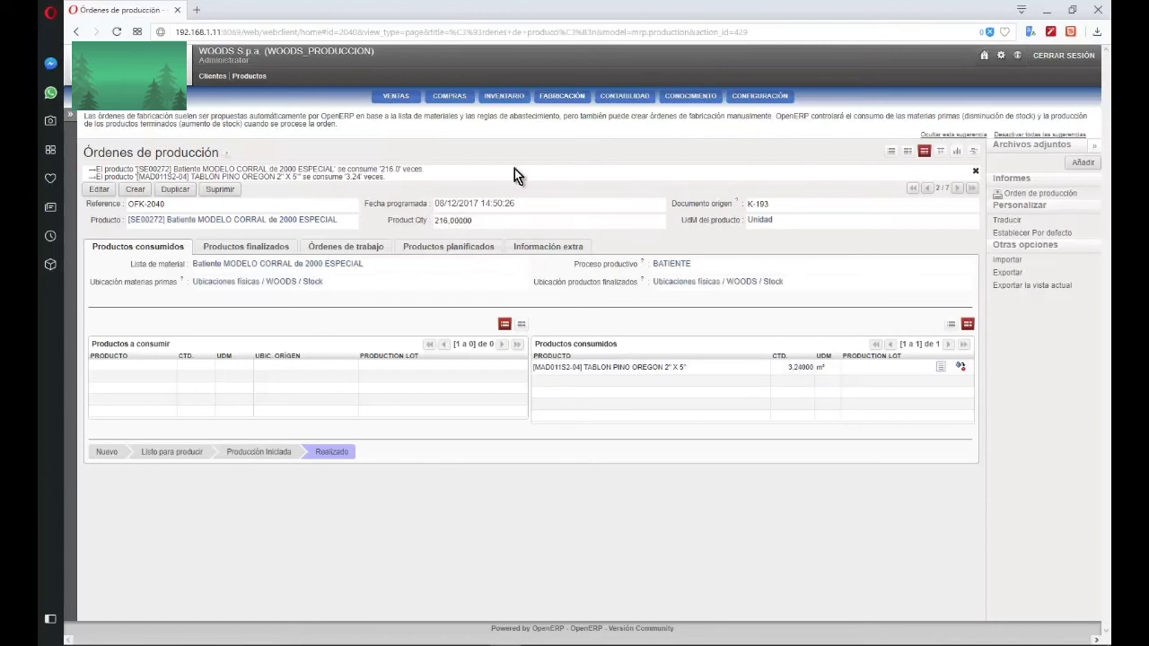
left_click(265, 248)
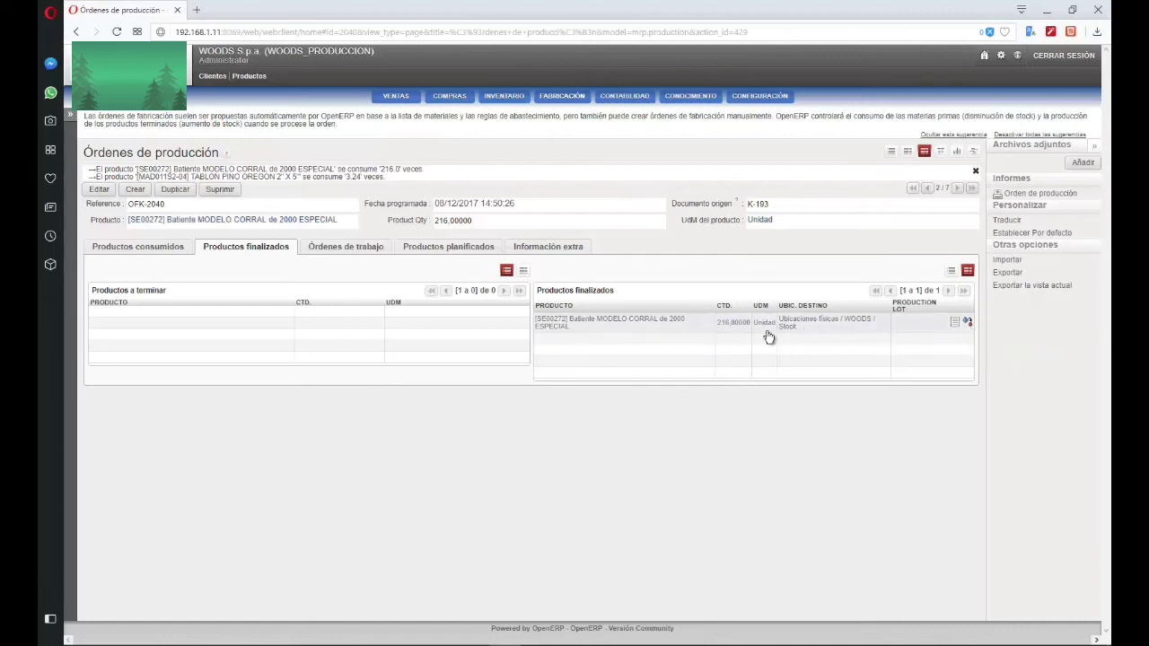
Step: Scrap 10 units of the finished Batiente to Ubicaciones virtuales / Desechado
left_click(968, 323)
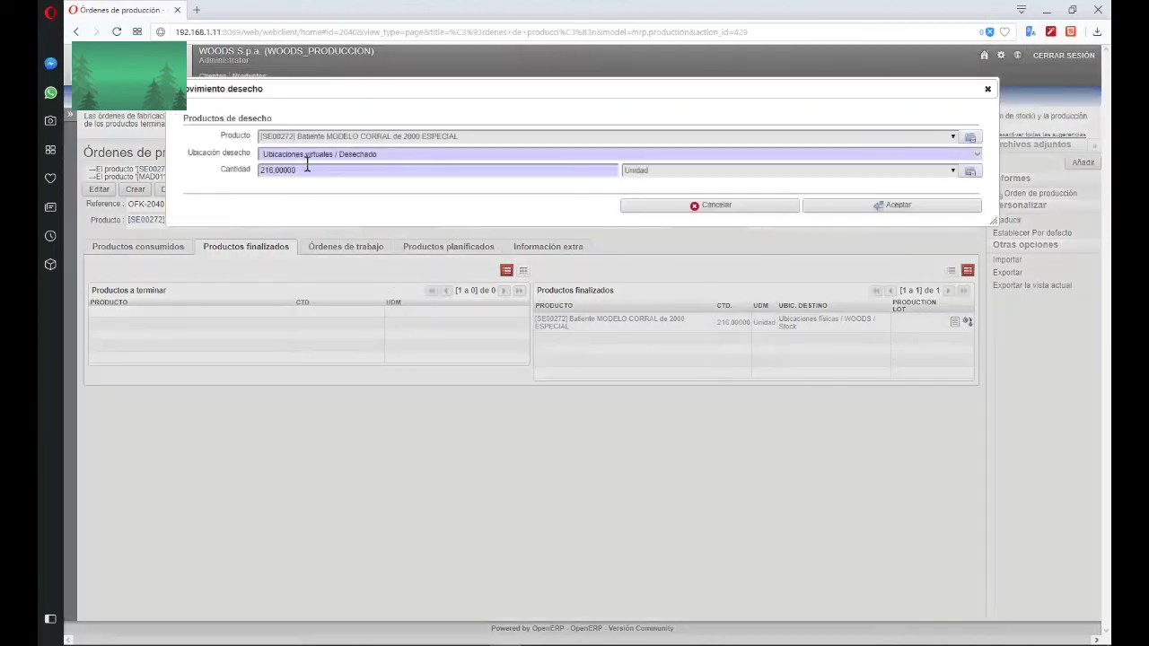
double_click(301, 170)
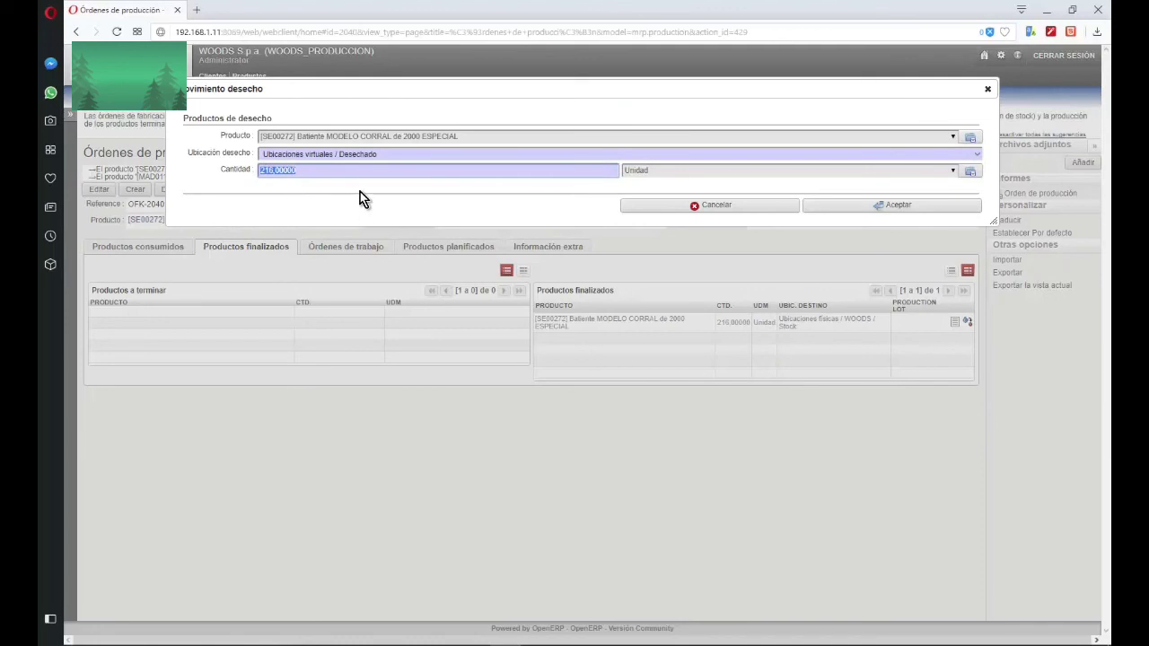
type("10")
left_click(926, 208)
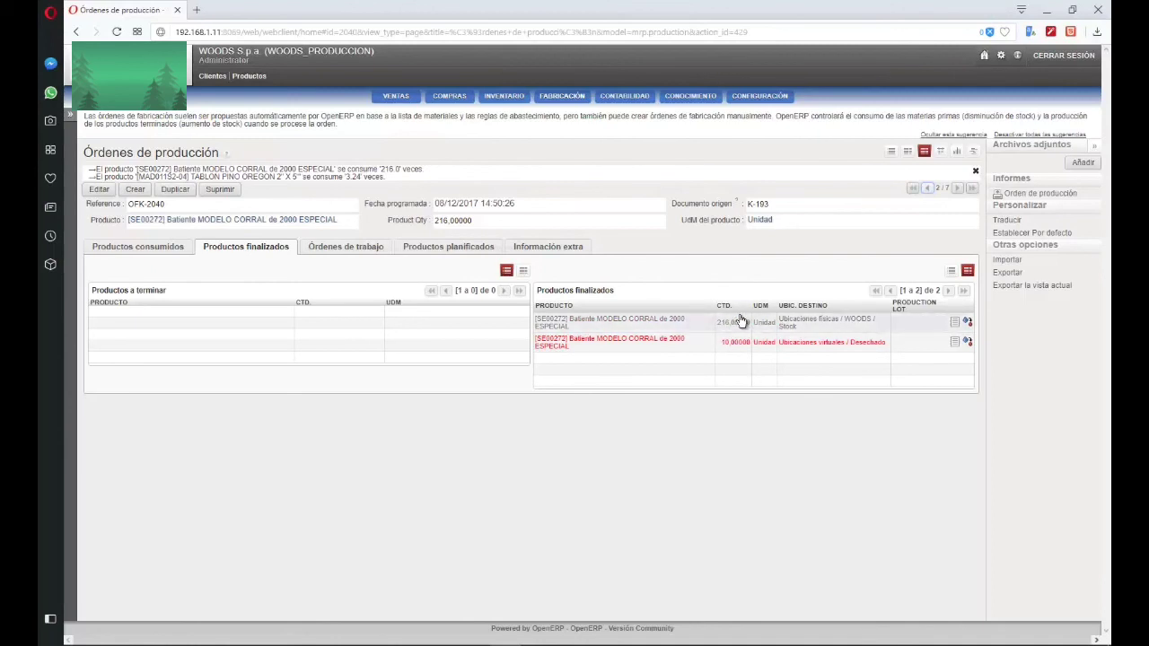
Step: Review the Batiente order's consumed products, work orders and finished products including the scrapped units
left_click(164, 248)
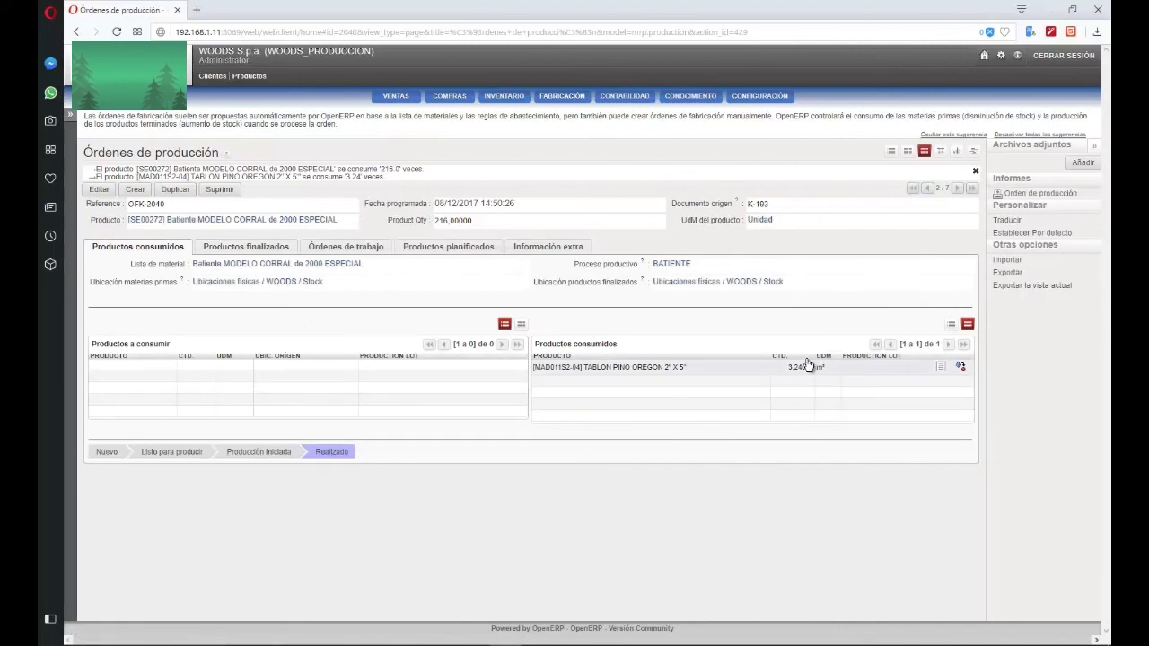
left_click(348, 247)
left_click(274, 248)
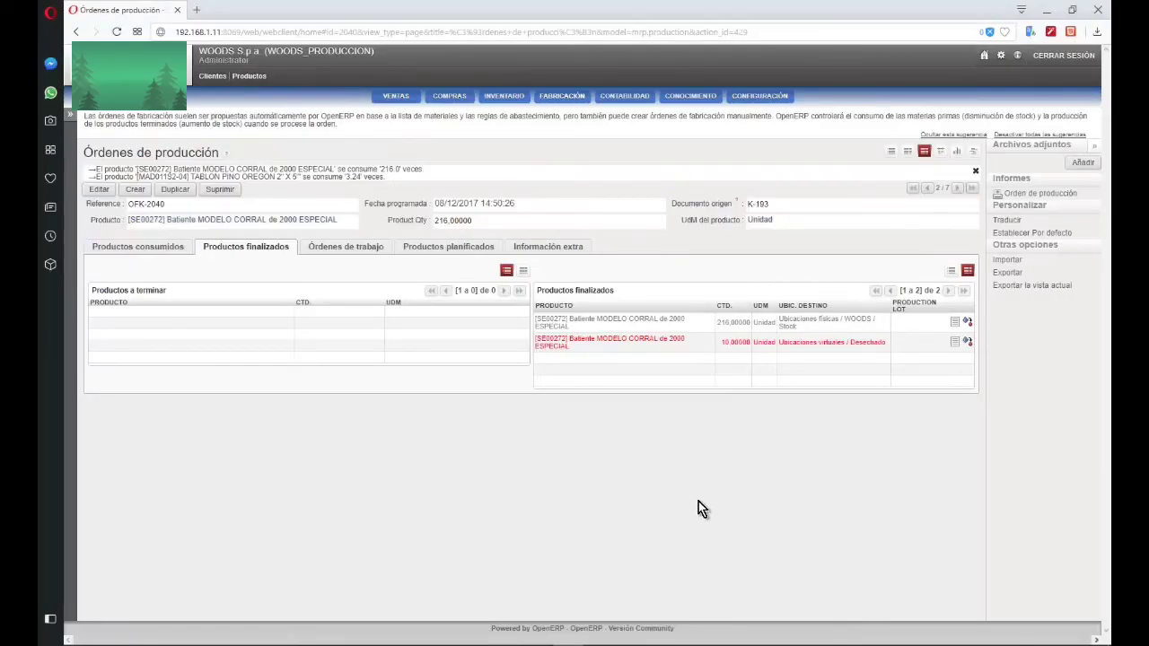
Step: Scrap 6 more units of the finished Batiente to Ubicaciones virtuales / Desechado
left_click(967, 321)
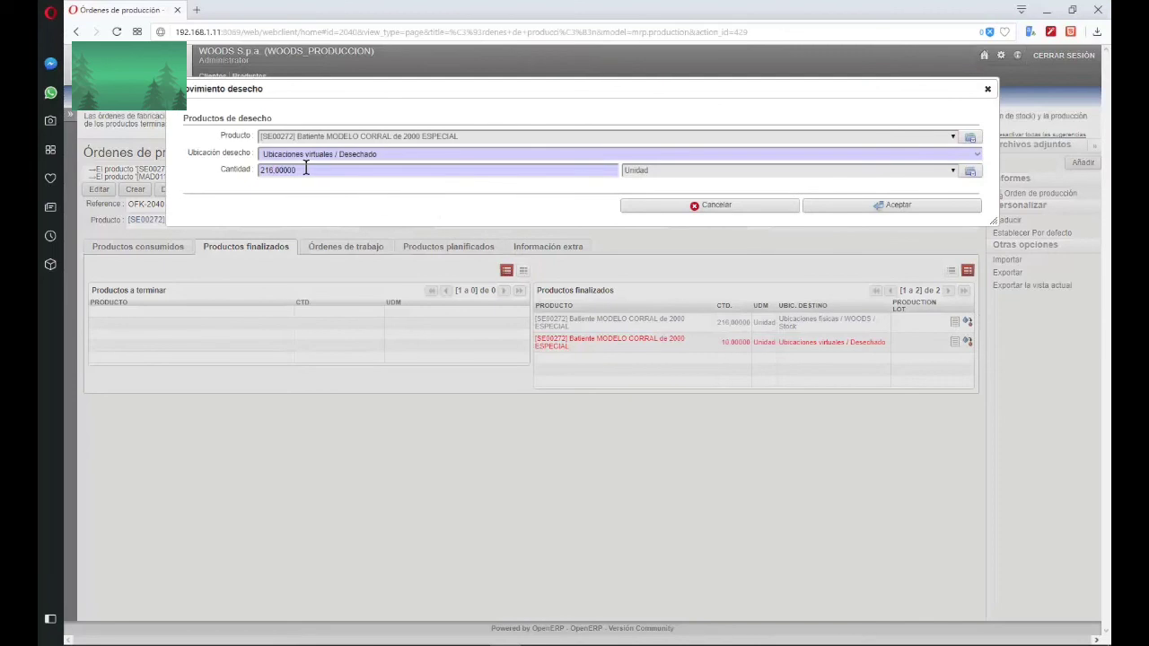
double_click(277, 168)
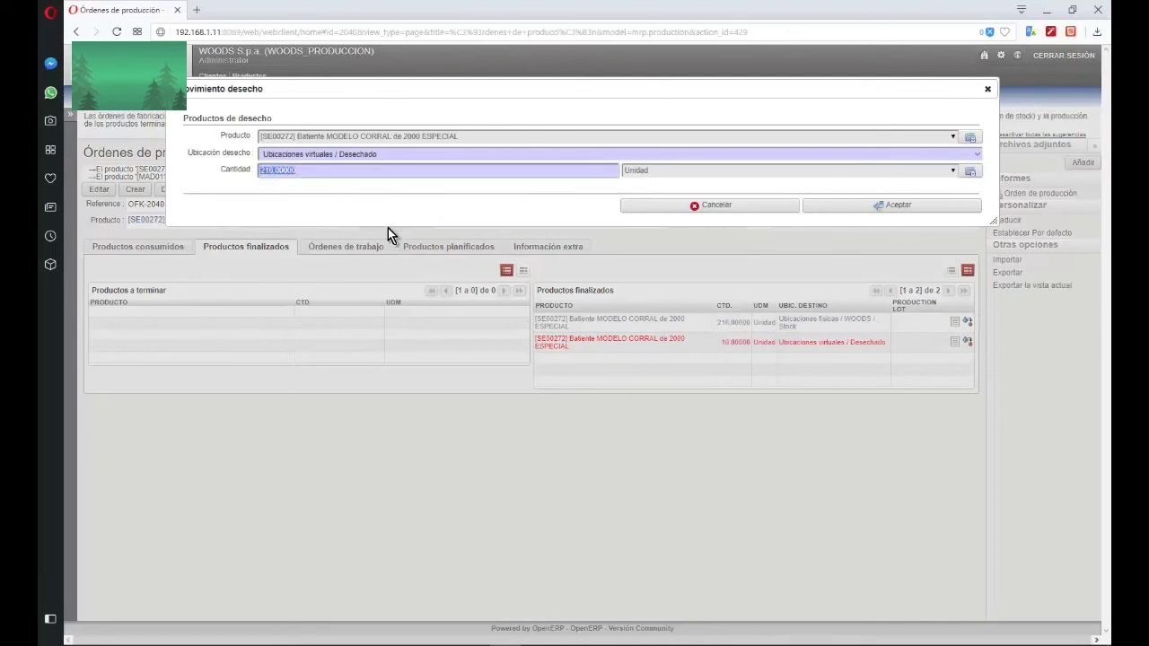
type("6")
left_click(876, 209)
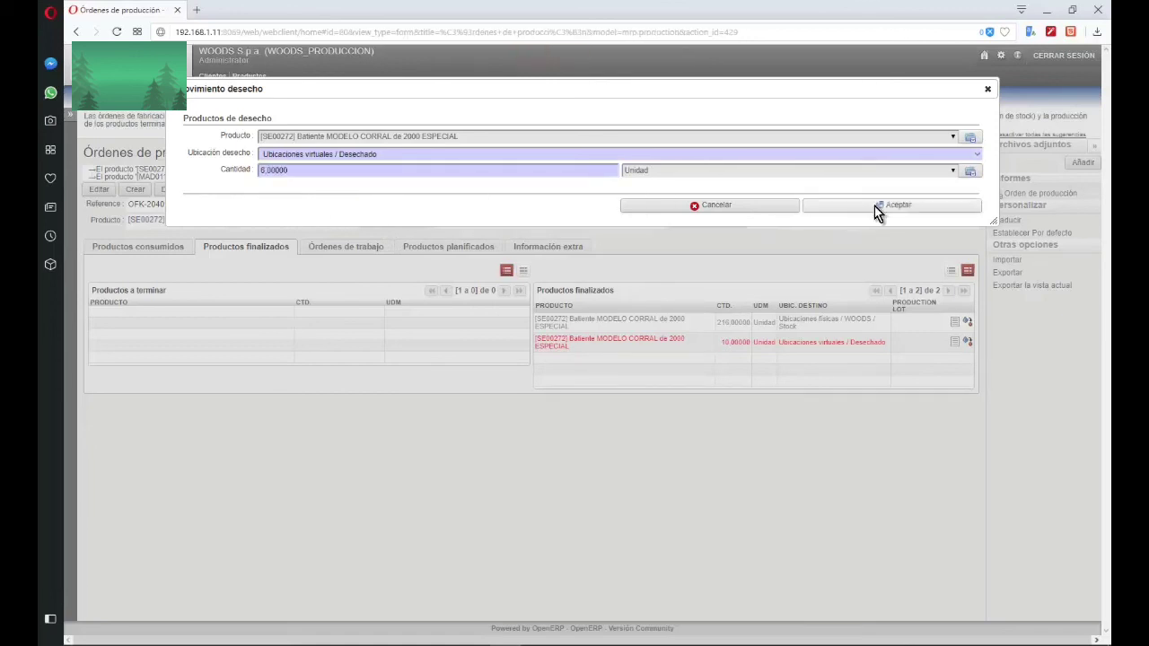